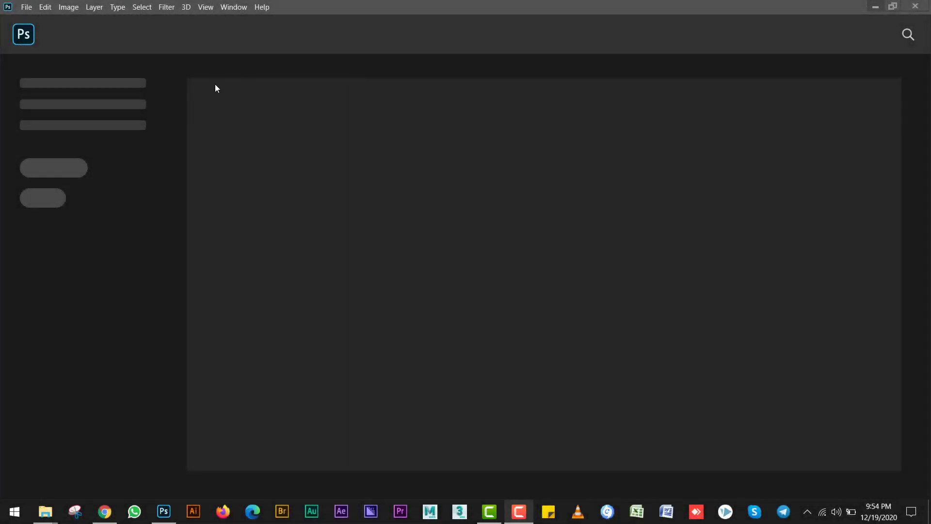
# Step: Create a 1080 × 1080 px, 300 ppi white document from the Instagram Post Design preset
pyautogui.click(42, 7)
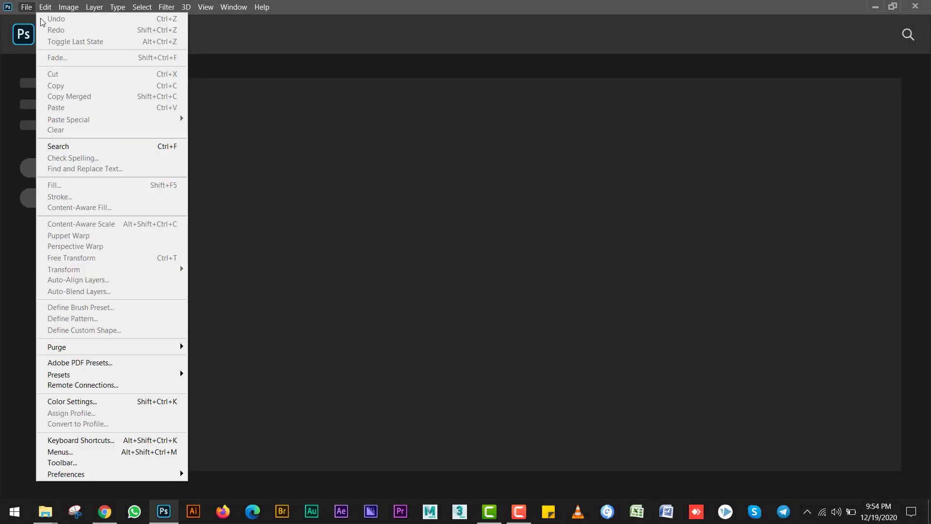
pyautogui.click(32, 19)
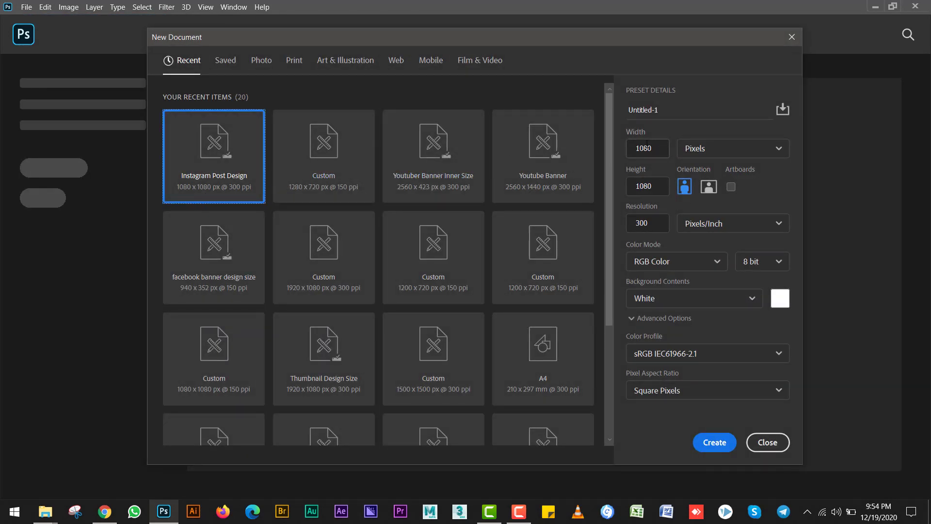
pyautogui.click(645, 169)
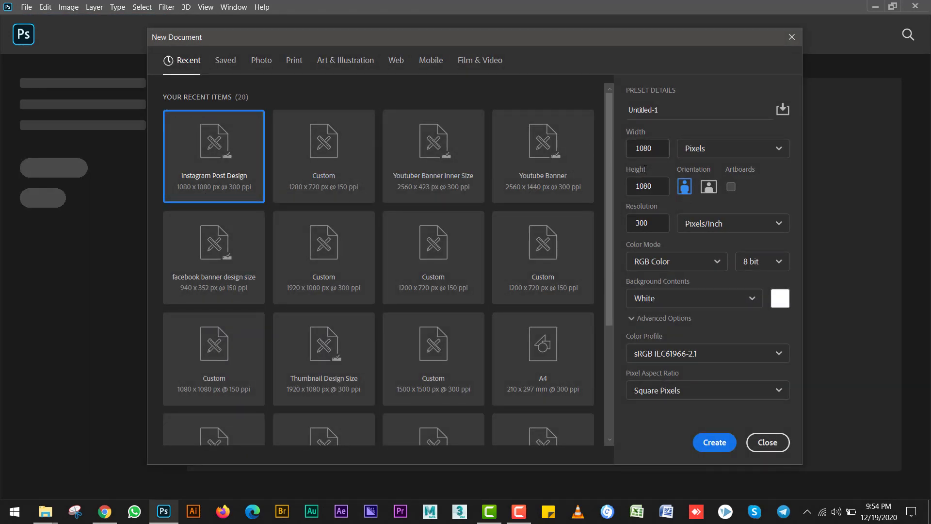
pyautogui.doubleClick(646, 226)
pyautogui.click(723, 441)
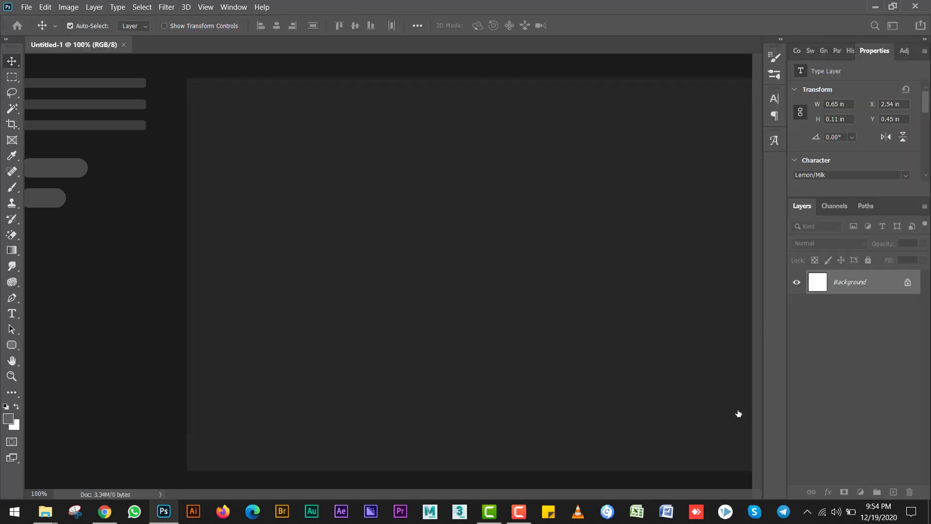
# Step: Check the Gradient tool's left stop colour, cancel without changes, and return to the Move tool
pyautogui.press('g')
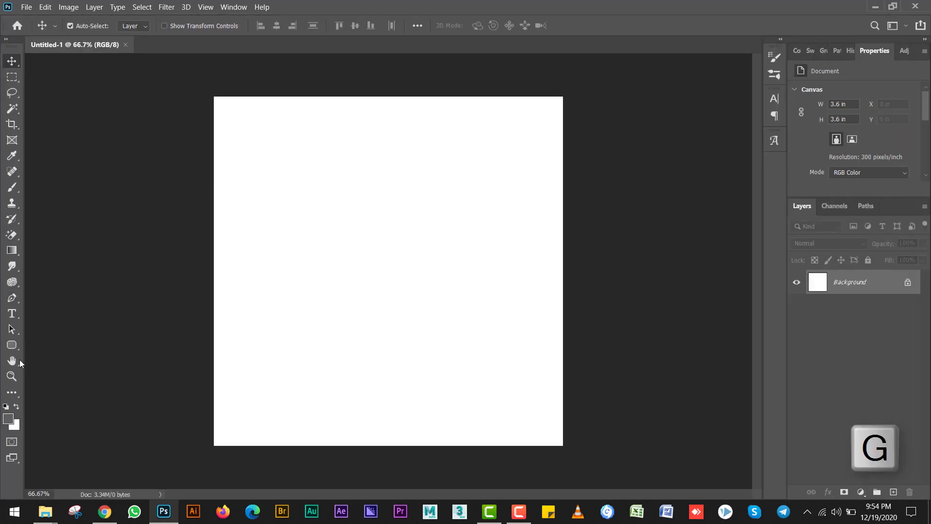
pyautogui.press('g')
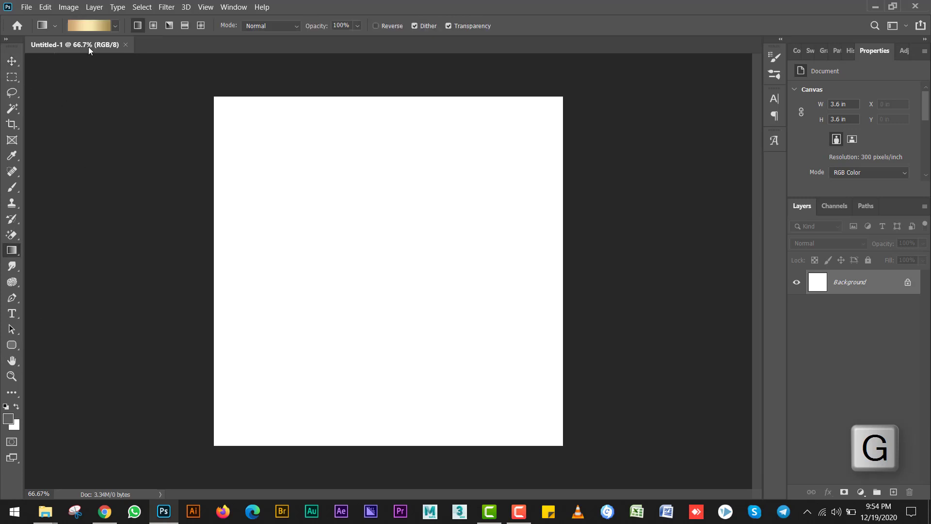
pyautogui.click(92, 27)
pyautogui.click(641, 266)
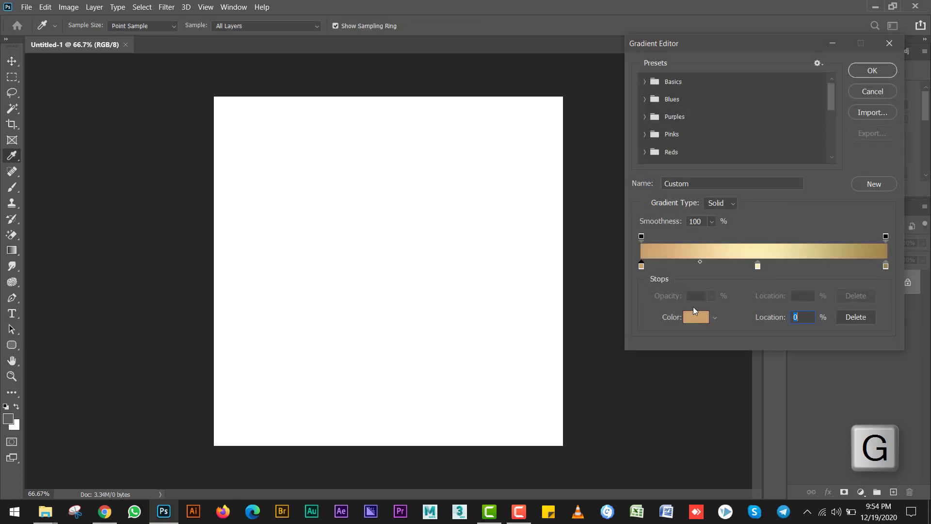
pyautogui.click(696, 317)
pyautogui.write('009f00')
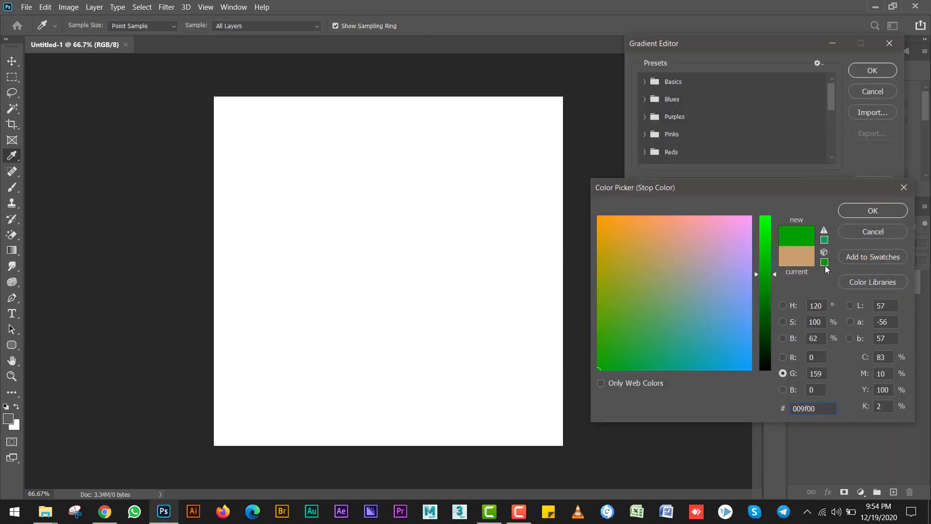
pyautogui.click(862, 232)
pyautogui.click(870, 93)
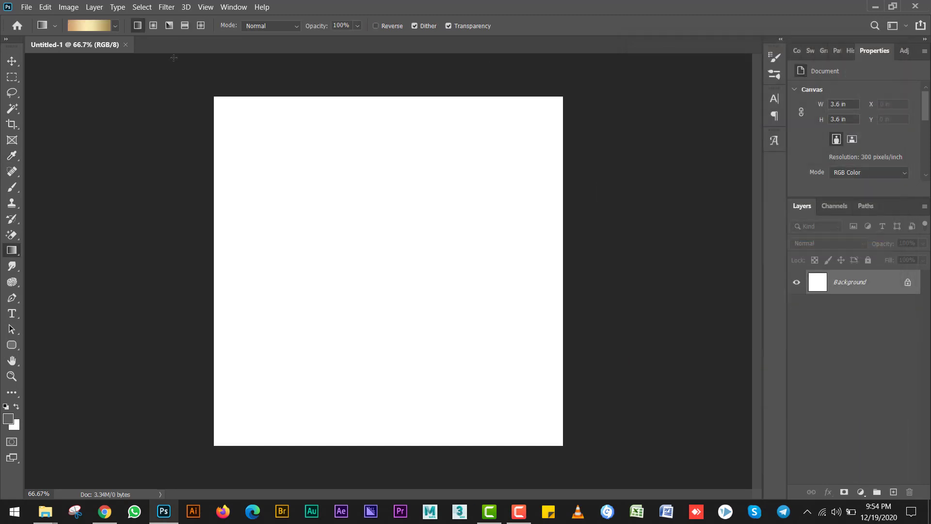
pyautogui.rightClick(12, 60)
pyautogui.click(49, 61)
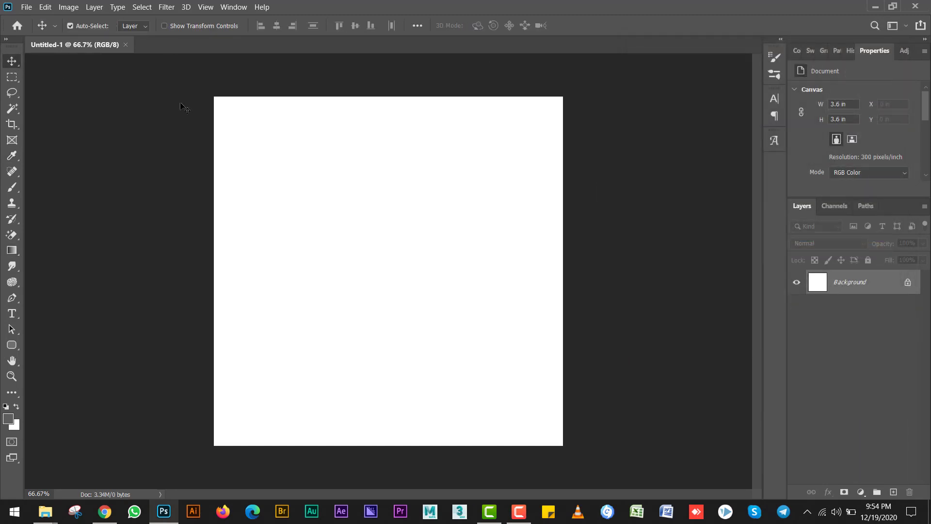
# Step: Delete the old merry christmas picture from the Download folder in File Explorer
pyautogui.moveTo(45, 511)
pyautogui.click(86, 462)
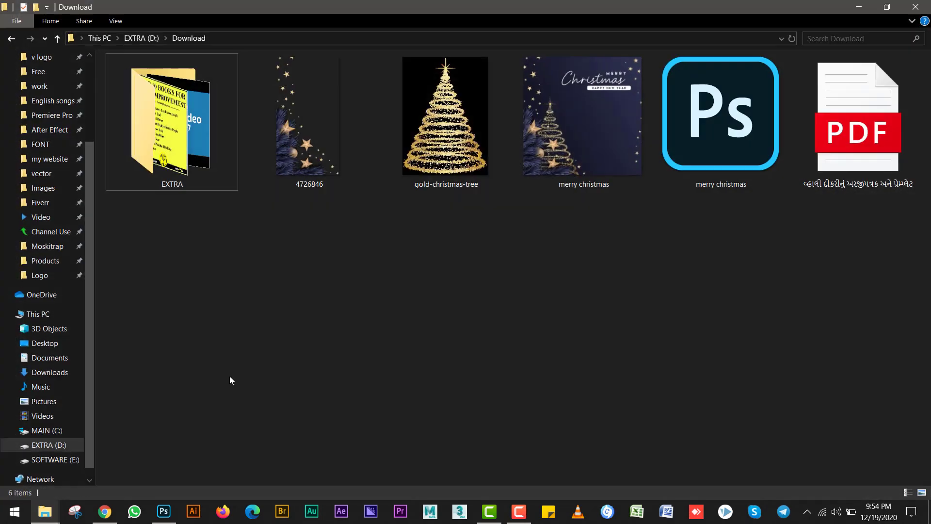
pyautogui.click(610, 130)
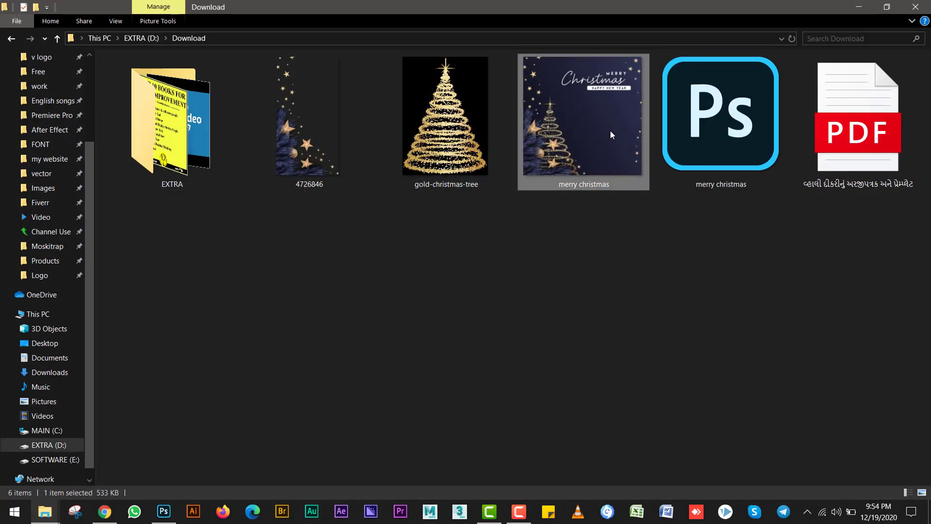
pyautogui.rightClick(610, 130)
pyautogui.press('Delete')
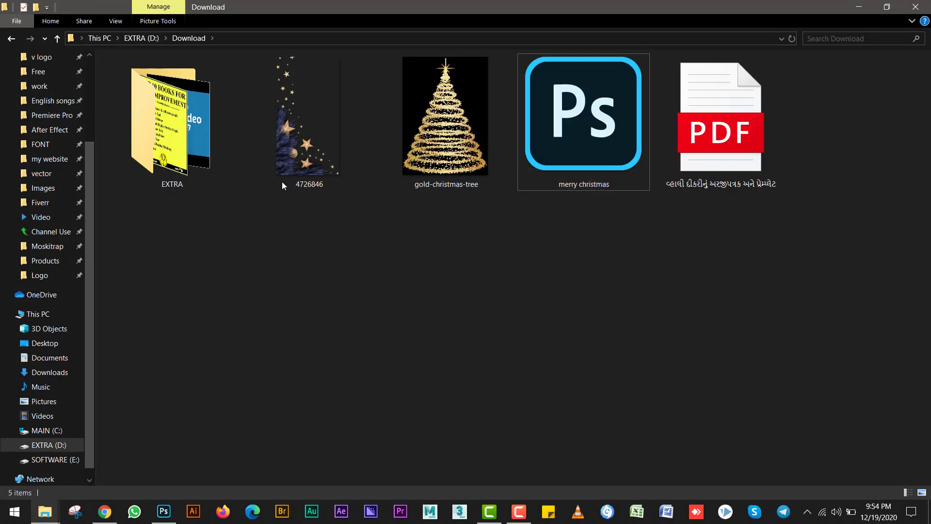
# Step: Select the 4726846 and gold-christmas-tree images and drag 4726846 onto the canvas
pyautogui.click(303, 155)
pyautogui.click(431, 169)
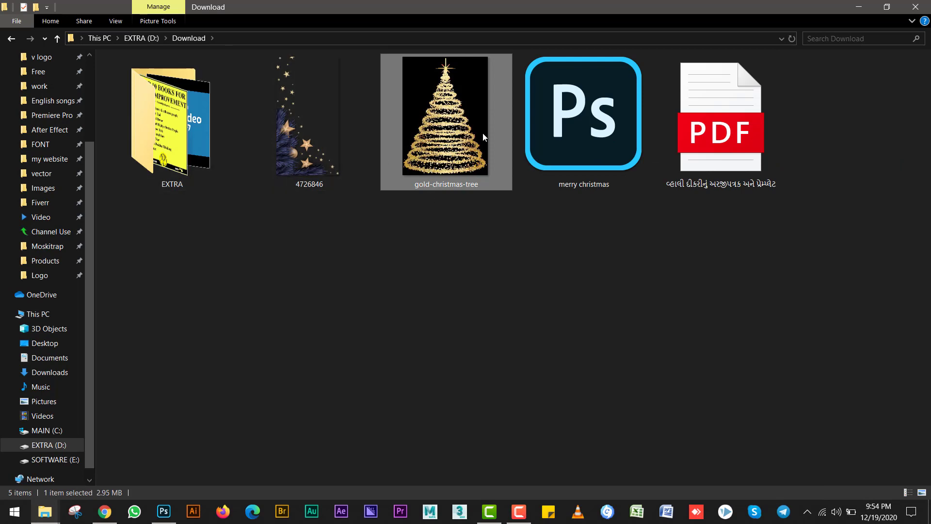
pyautogui.moveTo(291, 155)
pyautogui.mouseDown()
pyautogui.moveTo(306, 286)
pyautogui.moveTo(316, 273)
pyautogui.mouseUp()
# Step: Place the 4726846 pine-and-stars art against the left edge, commit it, and select Background
pyautogui.moveTo(376, 262)
pyautogui.mouseDown()
pyautogui.moveTo(316, 257)
pyautogui.moveTo(328, 262)
pyautogui.mouseUp()
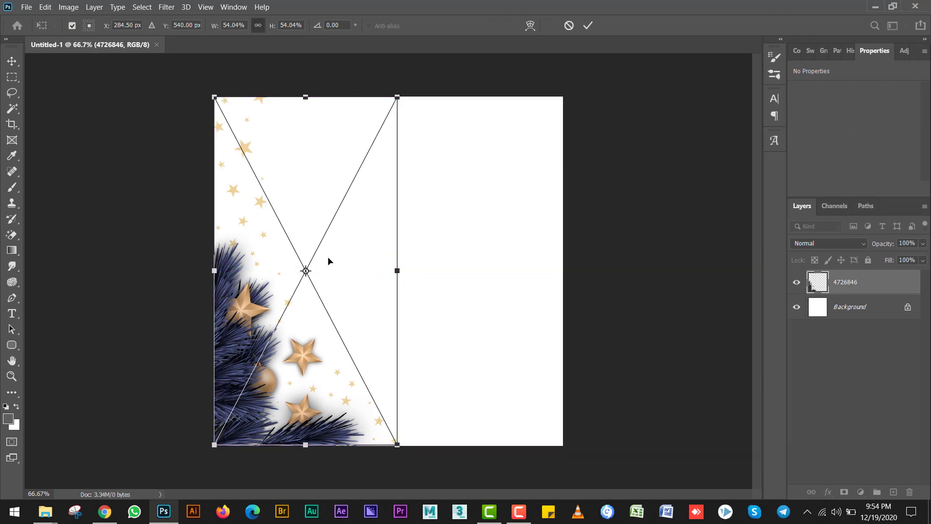
pyautogui.write('2')
pyautogui.press('Return')
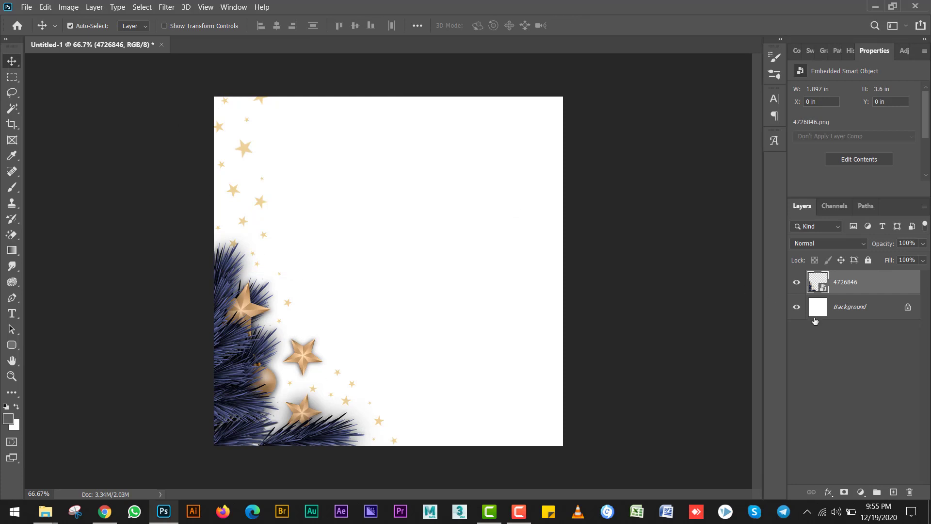
pyautogui.click(877, 318)
# Step: Build a gradient from the Black, White preset with both stops sampled as navy from the pine needles
pyautogui.press('g')
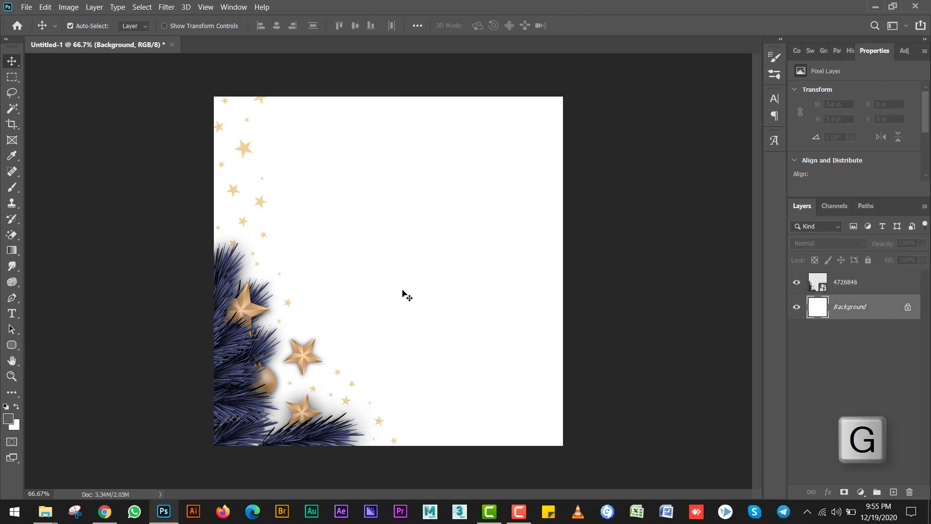
pyautogui.click(19, 251)
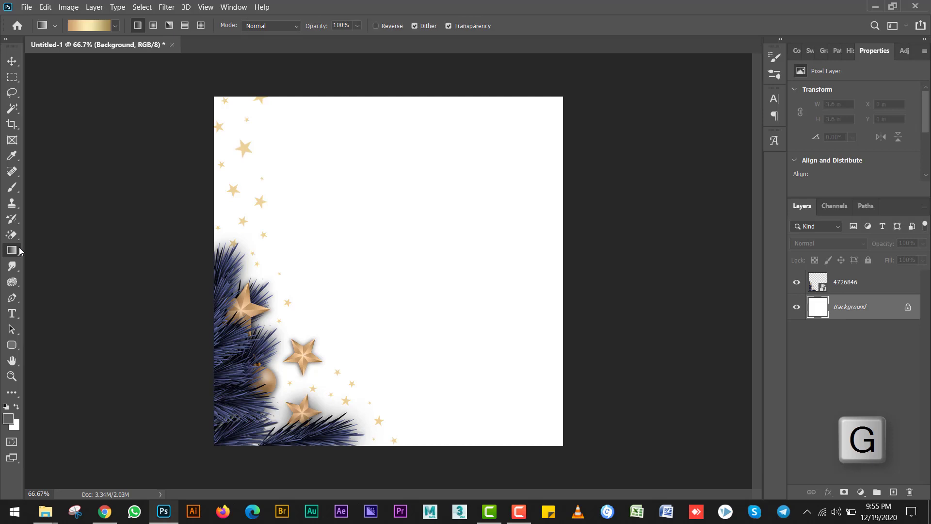
pyautogui.click(95, 27)
pyautogui.click(645, 83)
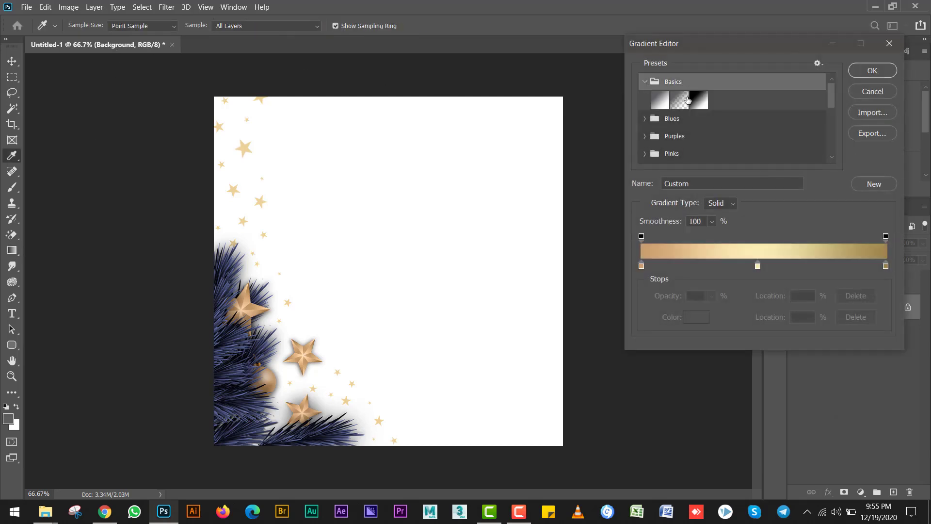
pyautogui.click(691, 100)
pyautogui.click(642, 265)
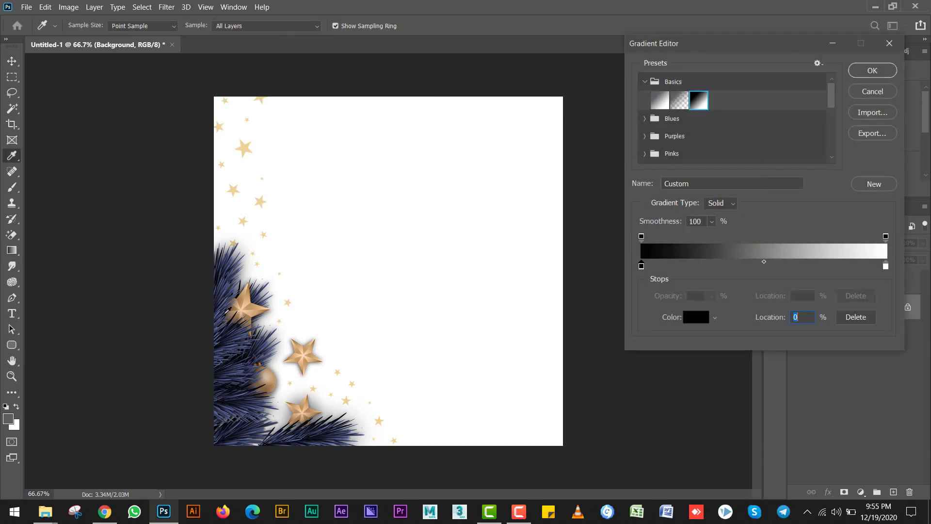
pyautogui.moveTo(228, 342)
pyautogui.mouseDown()
pyautogui.moveTo(229, 361)
pyautogui.moveTo(236, 340)
pyautogui.mouseUp()
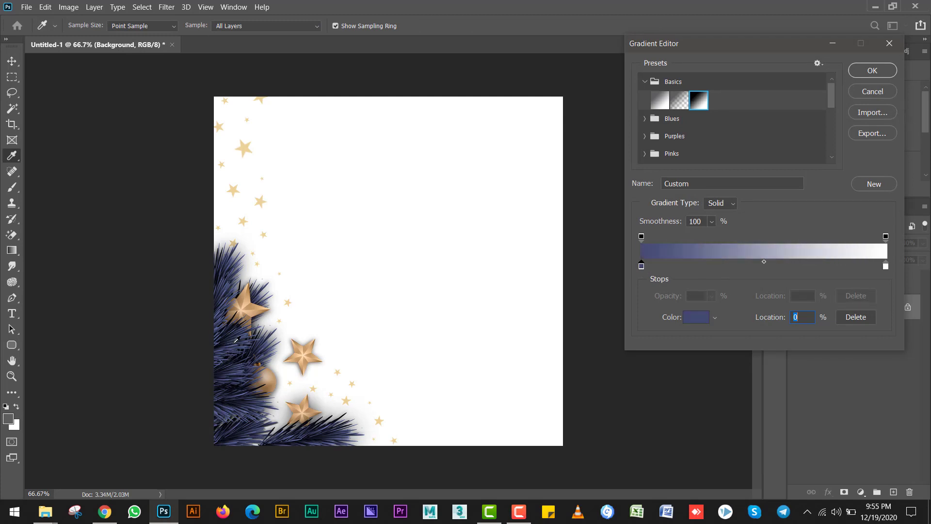
pyautogui.click(886, 265)
pyautogui.moveTo(279, 424); pyautogui.dragTo(306, 425)
pyautogui.click(298, 426)
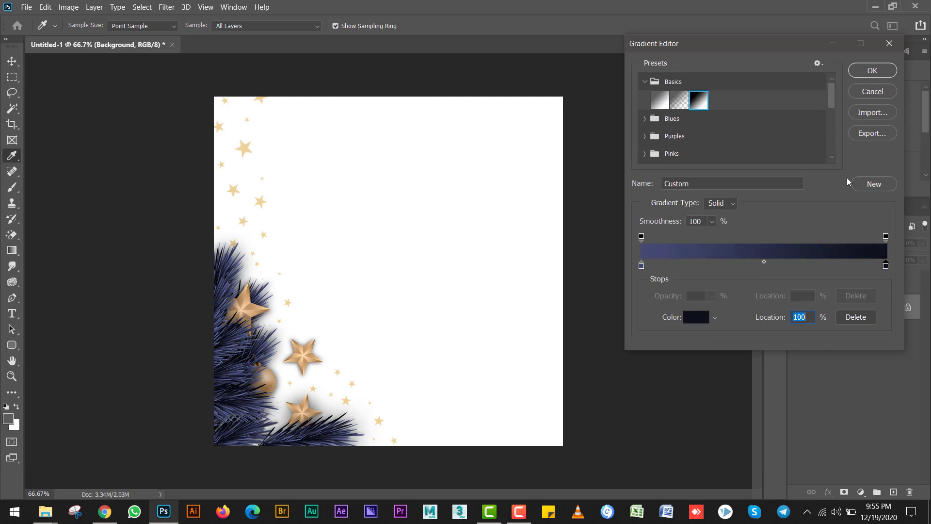
pyautogui.moveTo(331, 426); pyautogui.dragTo(317, 431)
pyautogui.click(872, 71)
# Step: Draw the gradient across the Background, darker navy on the left and lighter purple on the right
pyautogui.moveTo(624, 388); pyautogui.dragTo(112, 132)
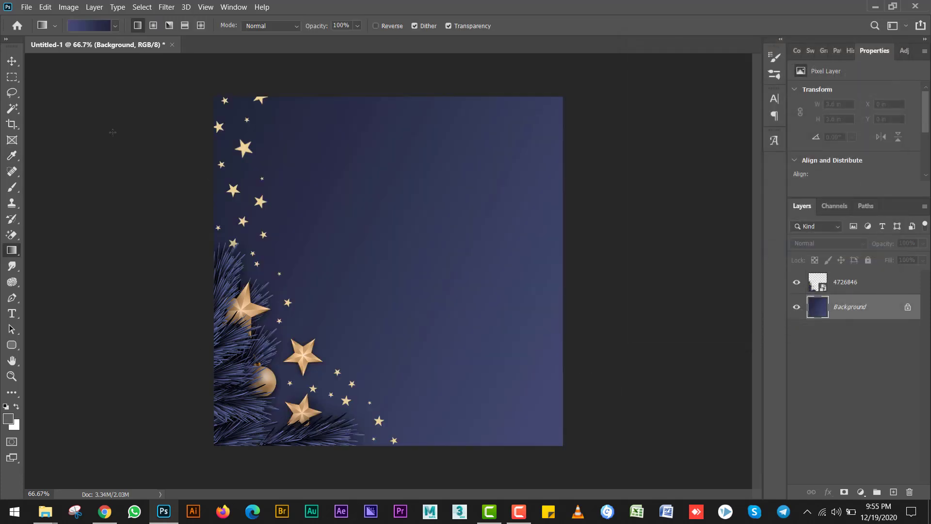
pyautogui.moveTo(303, 345); pyautogui.dragTo(679, 116)
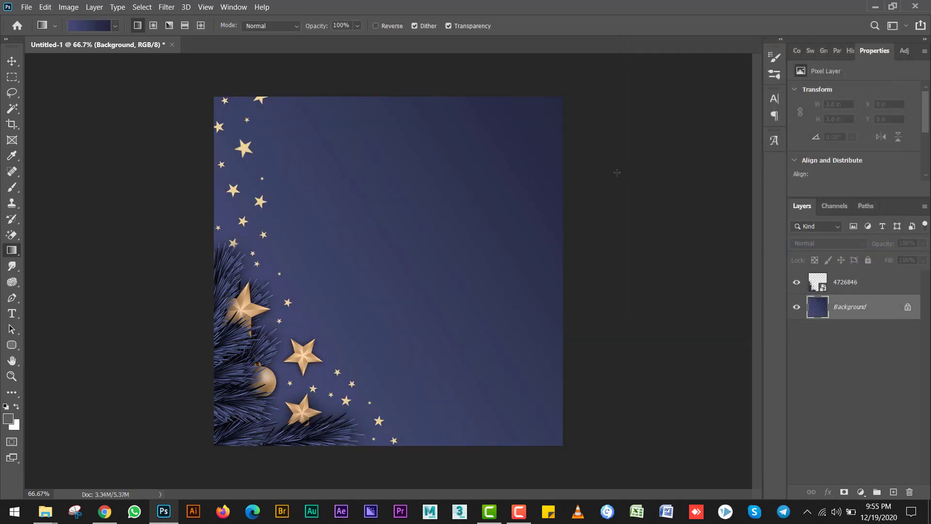
pyautogui.moveTo(215, 204); pyautogui.dragTo(605, 171)
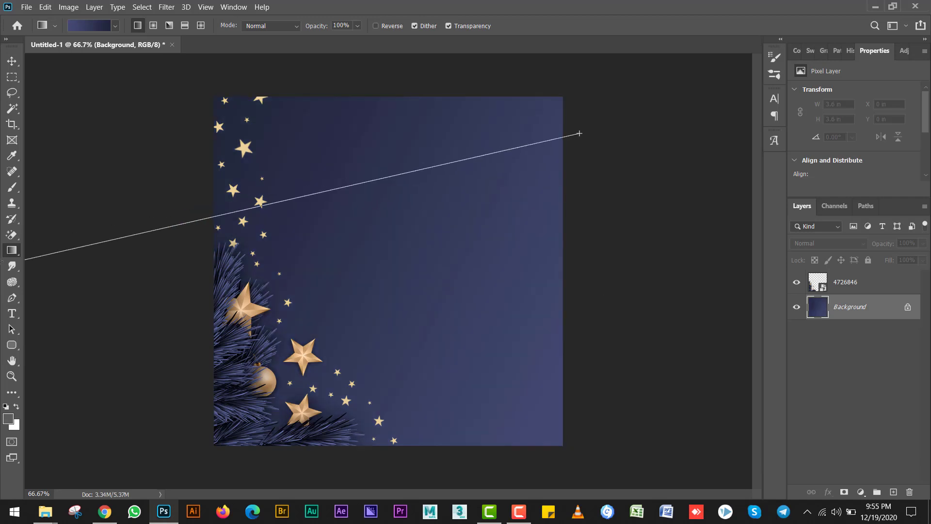
pyautogui.moveTo(26, 260); pyautogui.dragTo(579, 134)
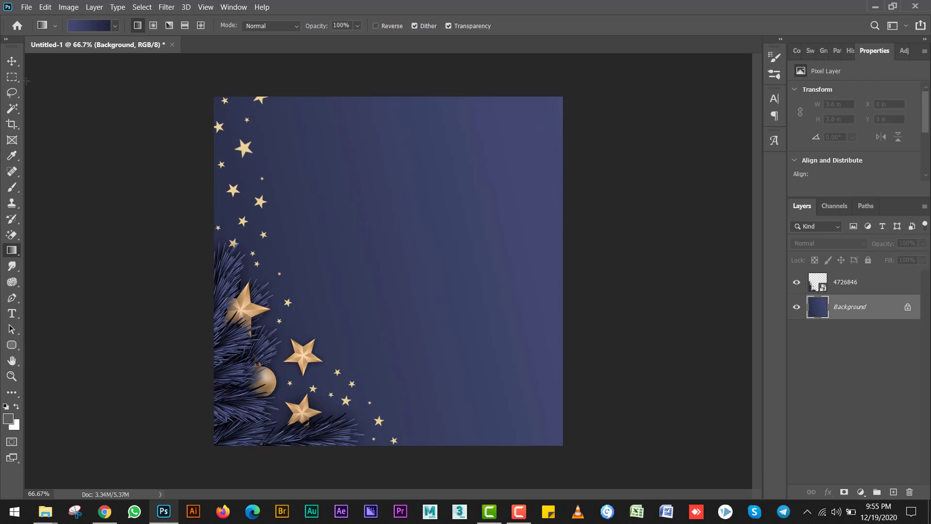
pyautogui.click(12, 61)
pyautogui.click(49, 58)
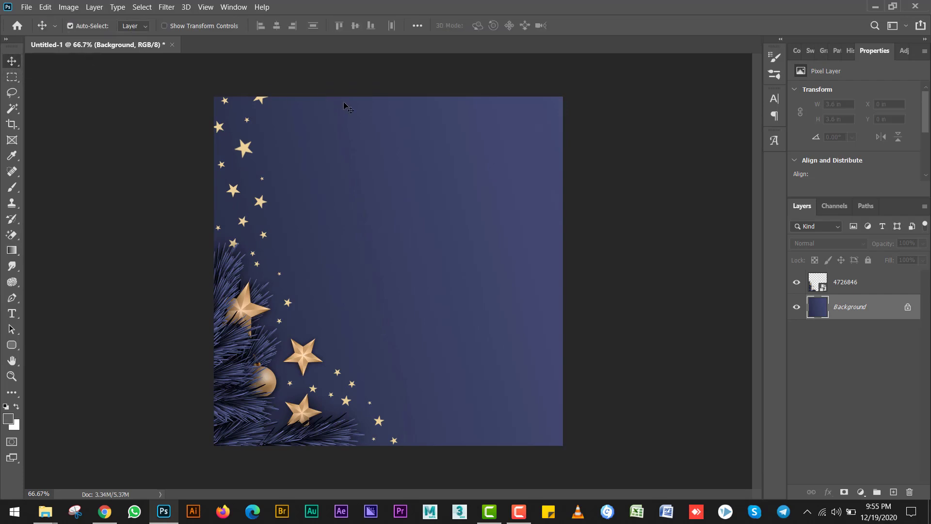
# Step: Place the gold-christmas-tree image at the canvas's left edge and nudge it down to Y 0.52 in
pyautogui.hotkey('alt', 'Tab')
pyautogui.hotkey('alt', 'Tab')
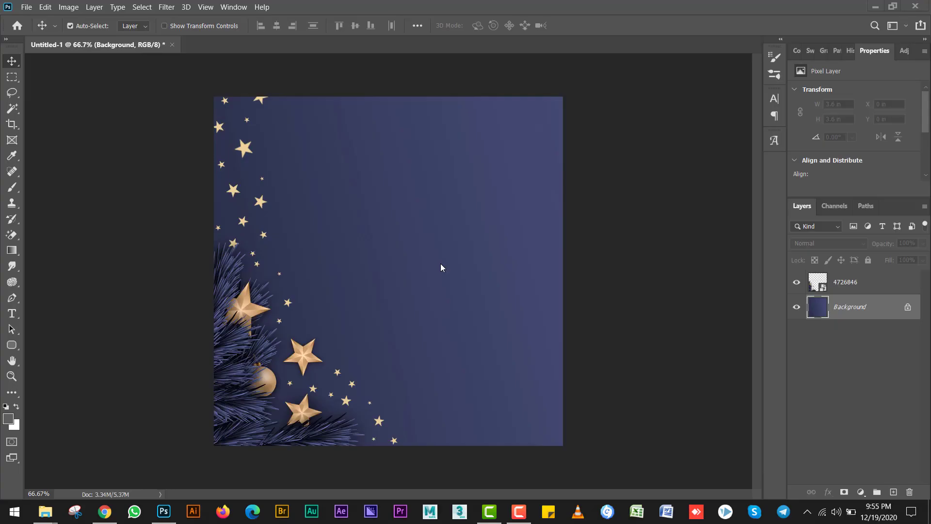
pyautogui.moveTo(440, 268)
pyautogui.mouseDown()
pyautogui.moveTo(488, 259)
pyautogui.moveTo(393, 210)
pyautogui.moveTo(335, 207)
pyautogui.mouseUp()
pyautogui.press('Return')
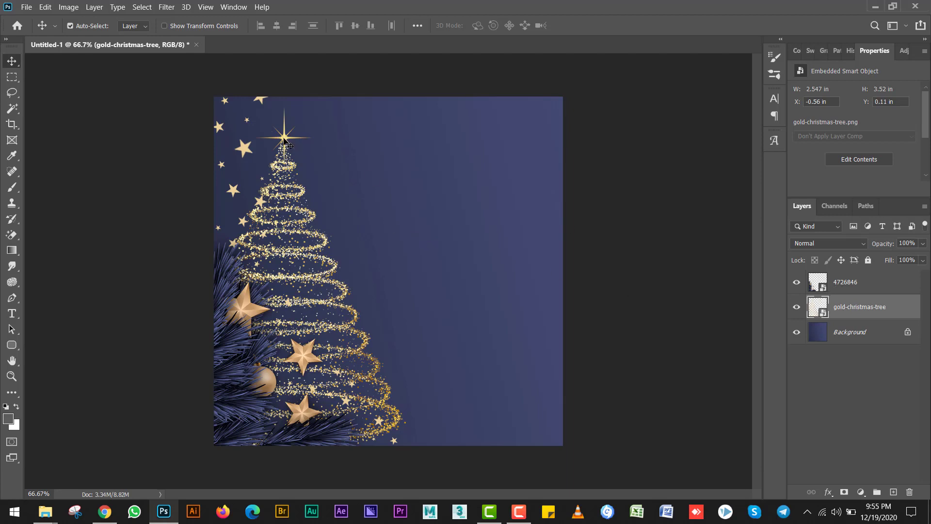
pyautogui.moveTo(286, 141); pyautogui.dragTo(285, 179)
pyautogui.click(11, 313)
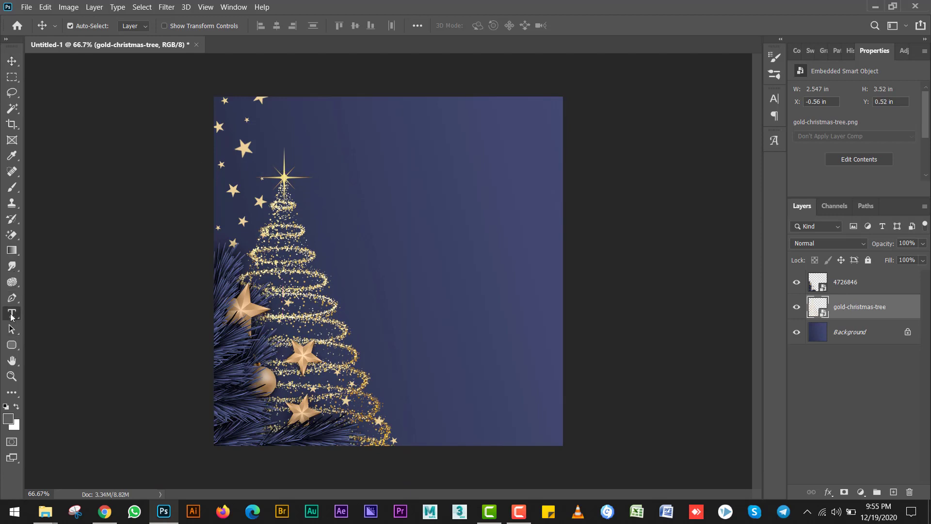
# Step: Type MERRY (fixing the MEERY typo) at 9 pt, then Alt-drag a copy below it
pyautogui.click(394, 165)
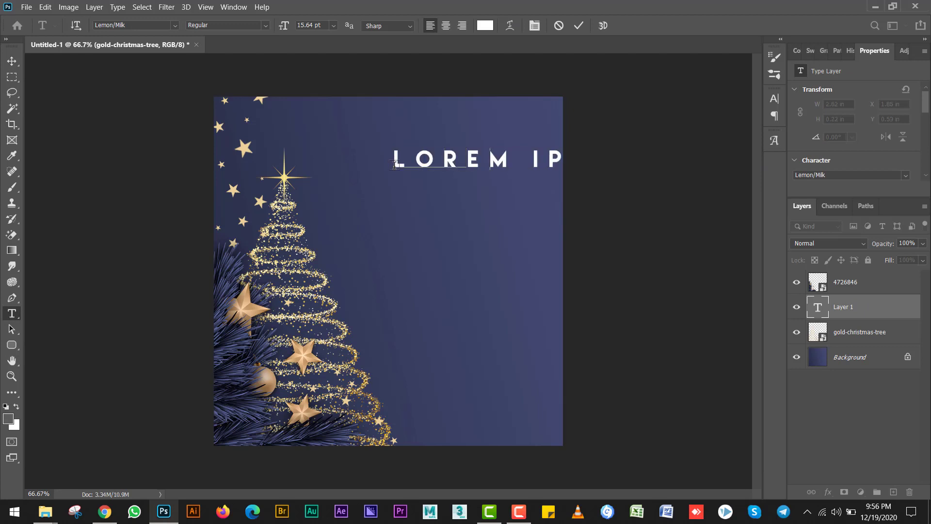
pyautogui.write('MEERY')
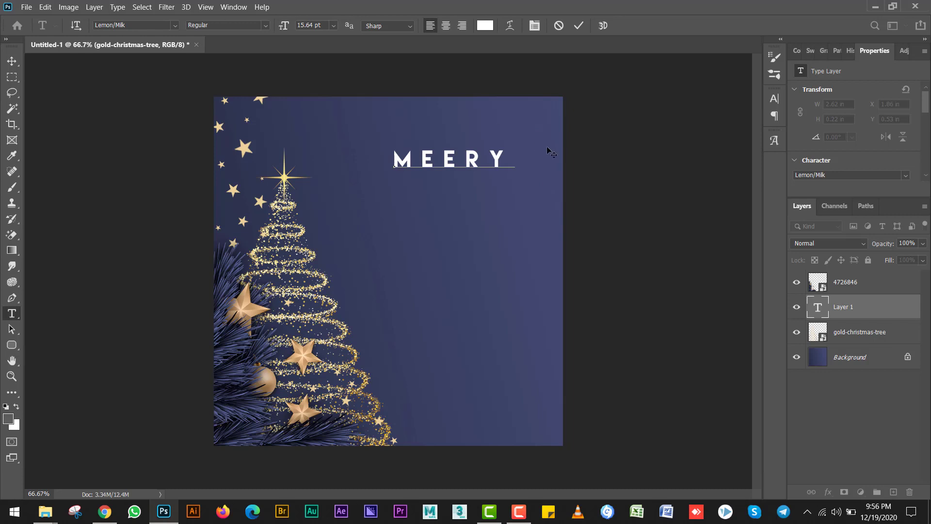
pyautogui.hotkey('ctrl', 'a')
pyautogui.moveTo(444, 160); pyautogui.dragTo(458, 161)
pyautogui.write('R')
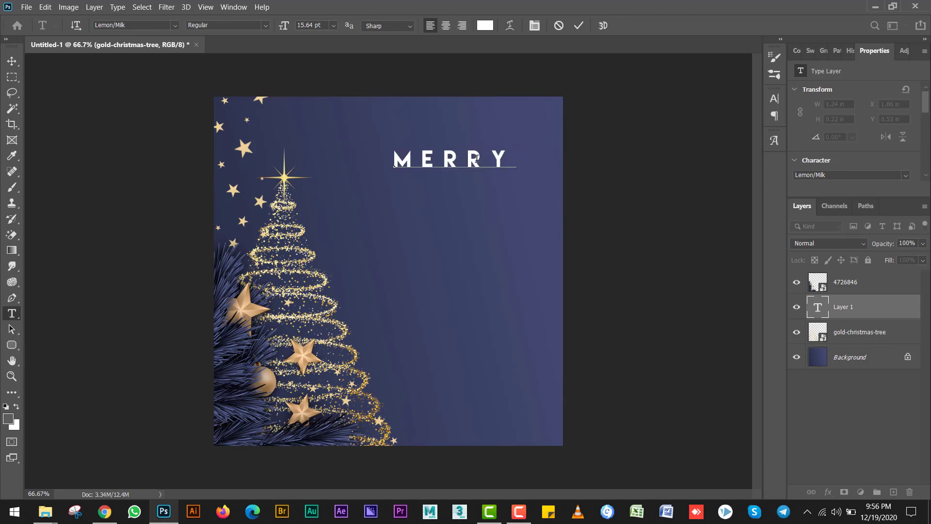
pyautogui.hotkey('ctrl', 'a')
pyautogui.click(334, 25)
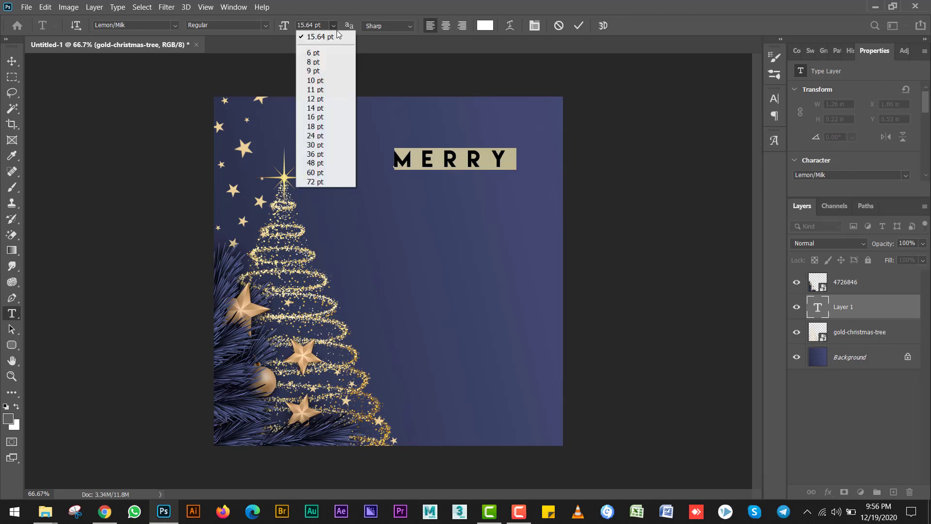
pyautogui.click(314, 68)
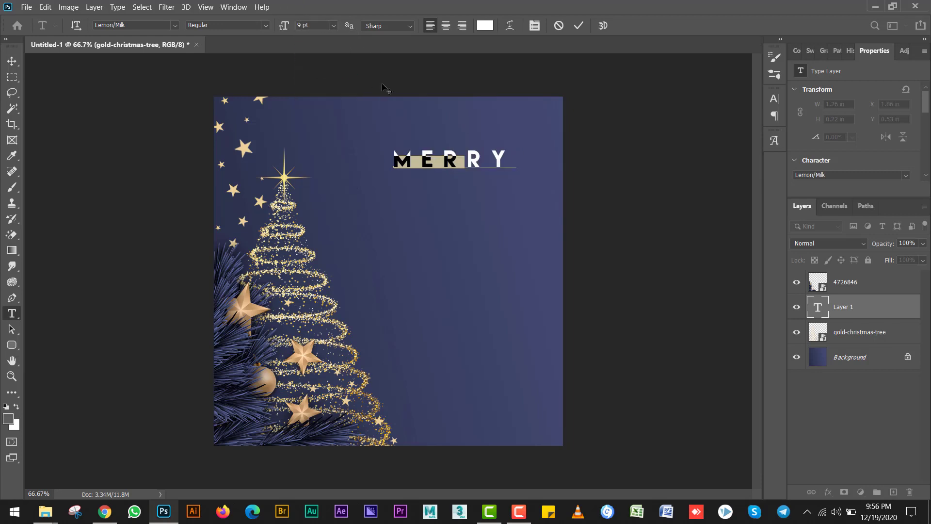
pyautogui.click(11, 61)
pyautogui.moveTo(431, 163)
pyautogui.mouseDown()
pyautogui.moveTo(495, 132)
pyautogui.moveTo(443, 191)
pyautogui.mouseUp()
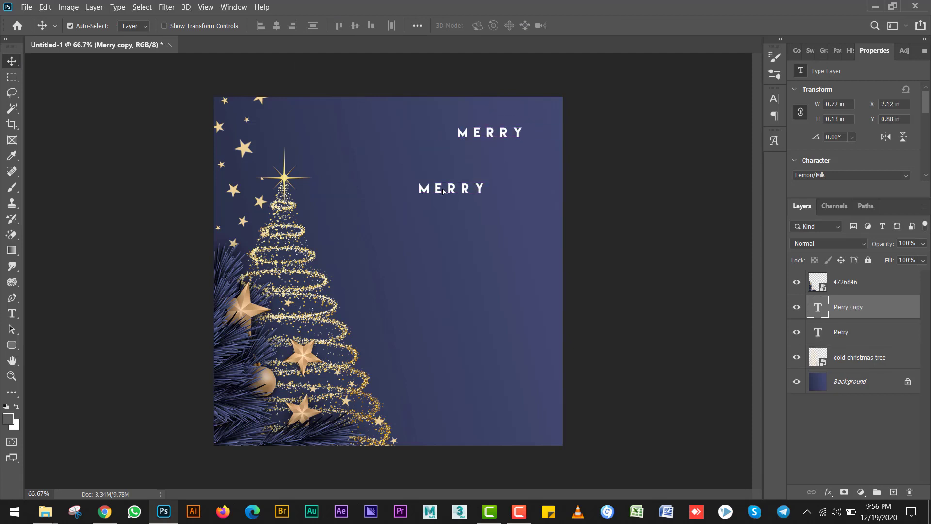
# Step: Retype the duplicate as CHRISTMAS and apply the Anstery Script font
pyautogui.doubleClick(442, 191)
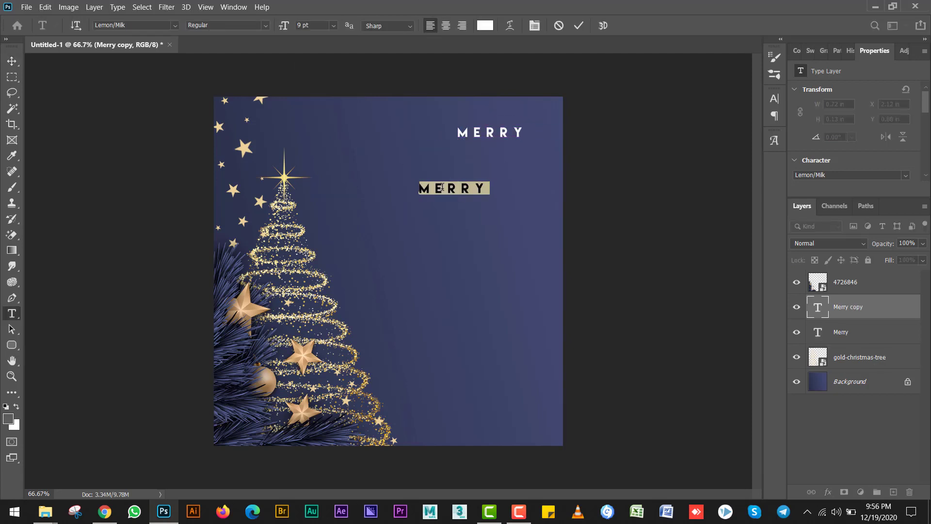
pyautogui.click(442, 187)
pyautogui.hotkey('ctrl', 'a')
pyautogui.write('CHE')
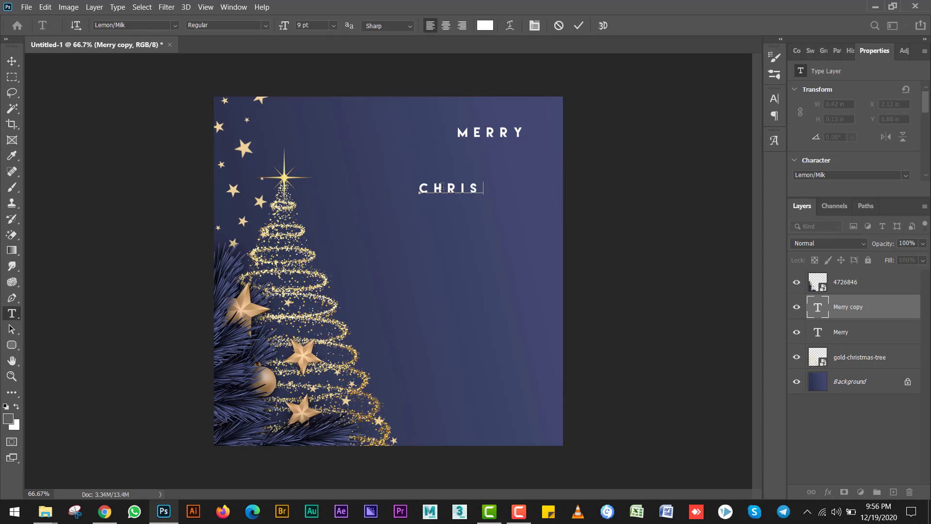
pyautogui.write('MAS')
pyautogui.hotkey('ctrl', 'a')
pyautogui.click(175, 26)
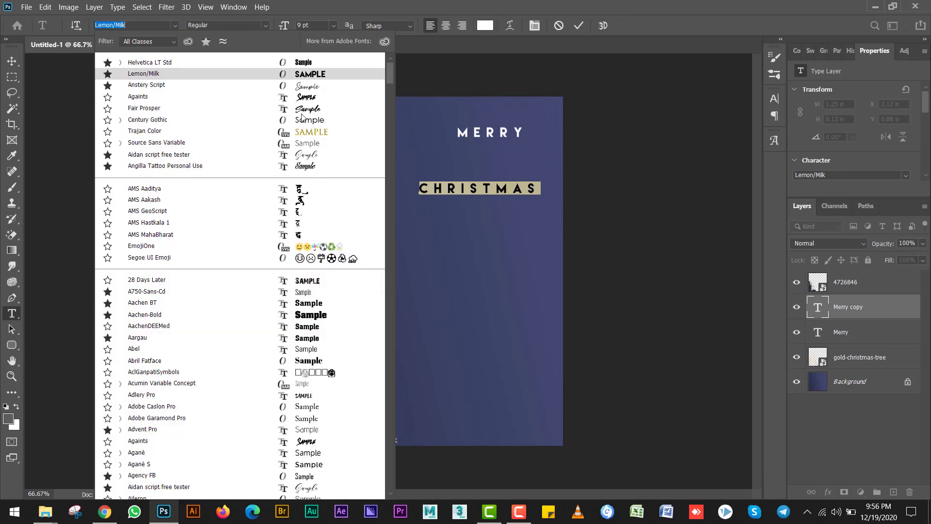
pyautogui.click(307, 90)
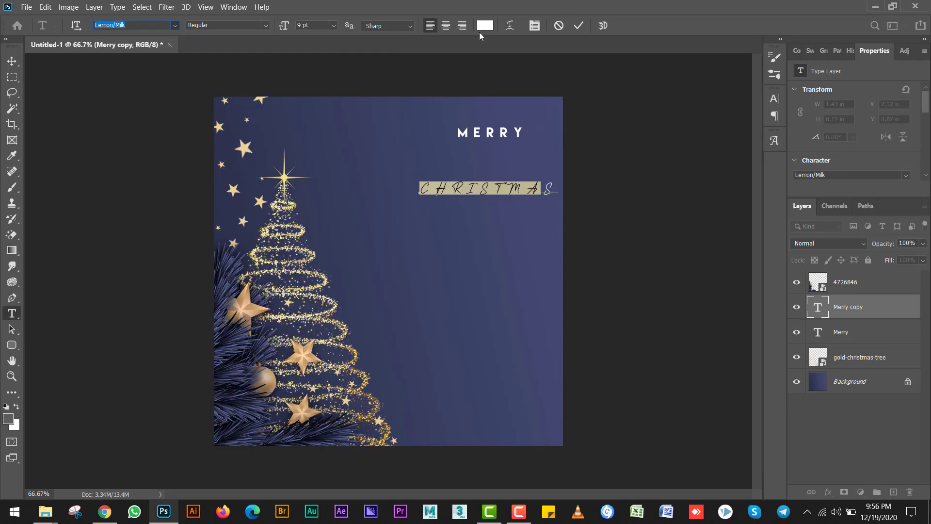
# Step: Turn off All Caps, capitalise the C, and set tracking 0 and size 30 pt
pyautogui.click(535, 25)
pyautogui.click(682, 186)
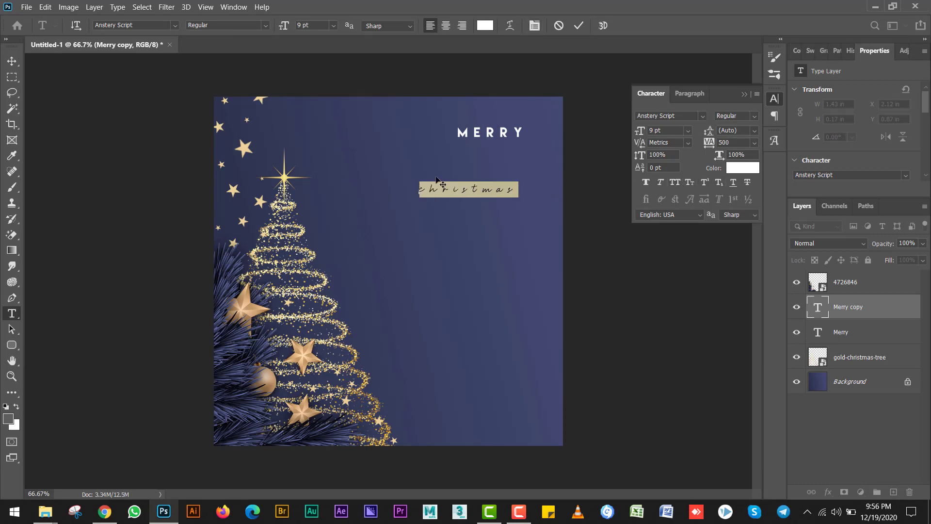
pyautogui.moveTo(431, 189); pyautogui.dragTo(397, 189)
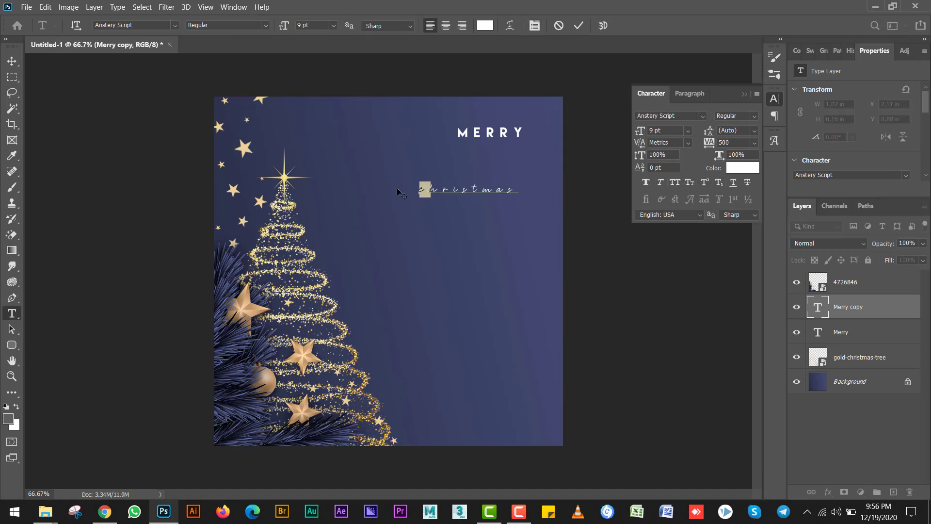
pyautogui.write('C')
pyautogui.hotkey('ctrl', 'a')
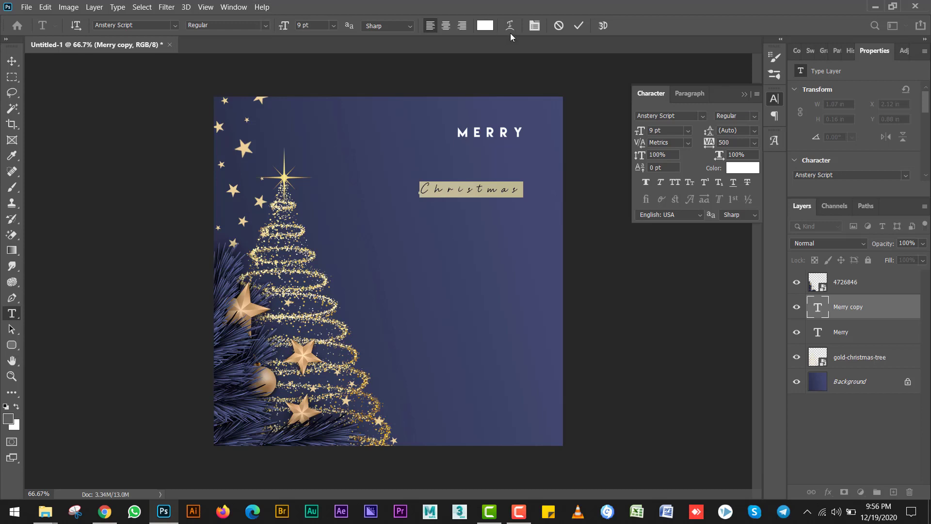
pyautogui.click(754, 142)
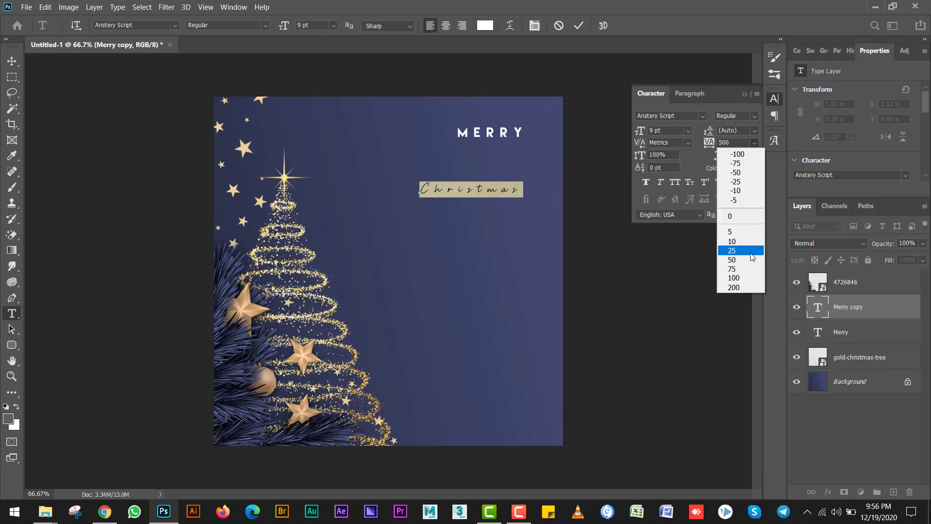
pyautogui.click(737, 216)
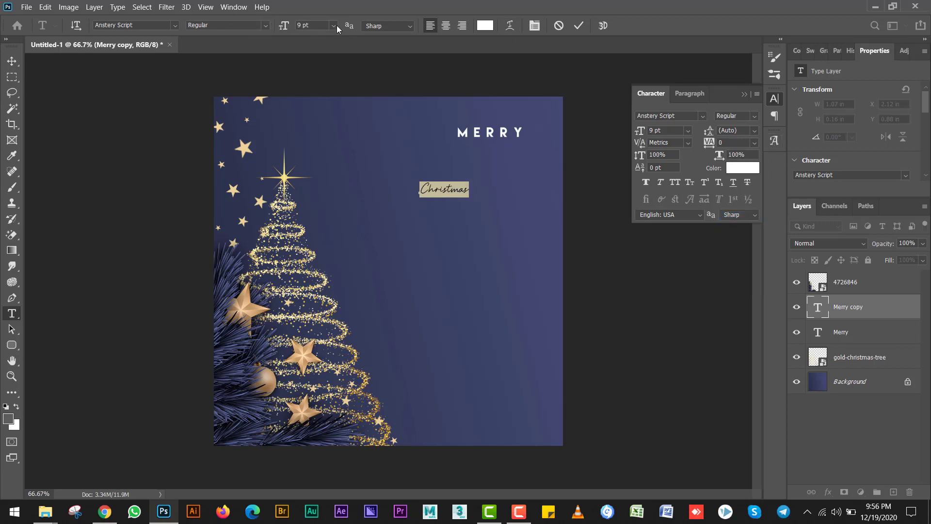
pyautogui.click(335, 26)
pyautogui.click(315, 145)
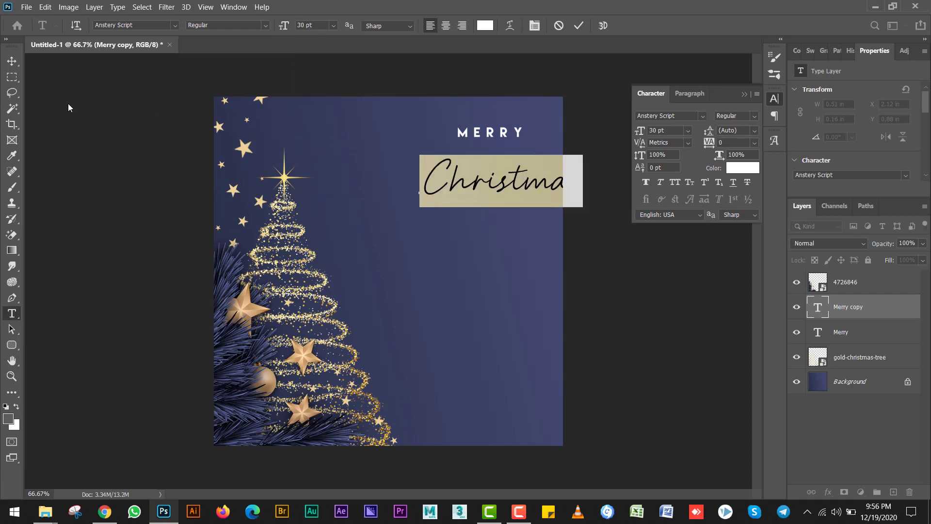
pyautogui.click(12, 60)
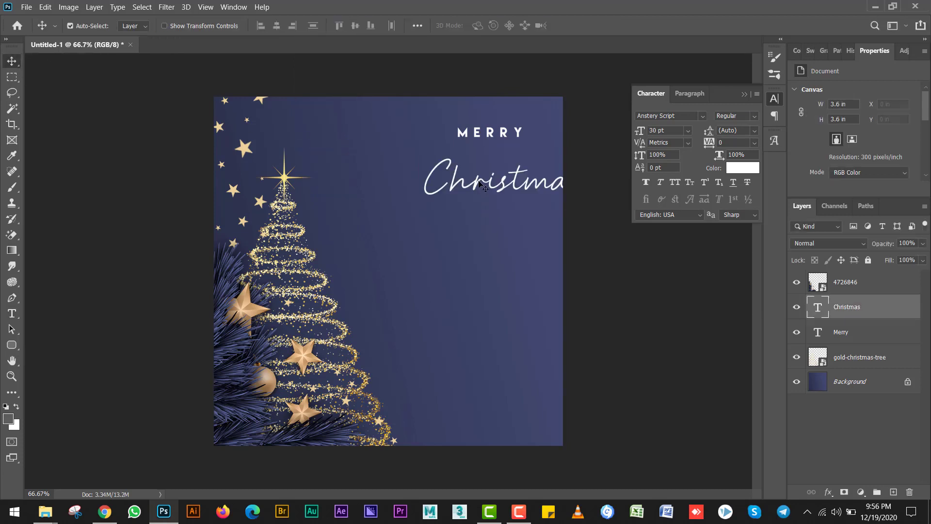
# Step: Move Christmas up beside MERRY and scale it to about 133%
pyautogui.moveTo(480, 185); pyautogui.dragTo(381, 158)
pyautogui.hotkey('ctrl', 't')
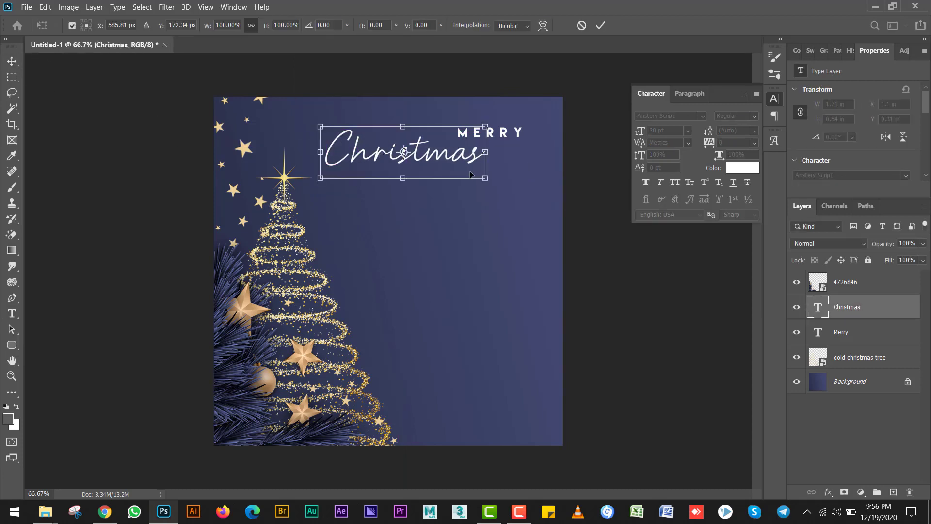
pyautogui.moveTo(483, 177)
pyautogui.mouseDown()
pyautogui.moveTo(547, 184)
pyautogui.moveTo(532, 154)
pyautogui.mouseUp()
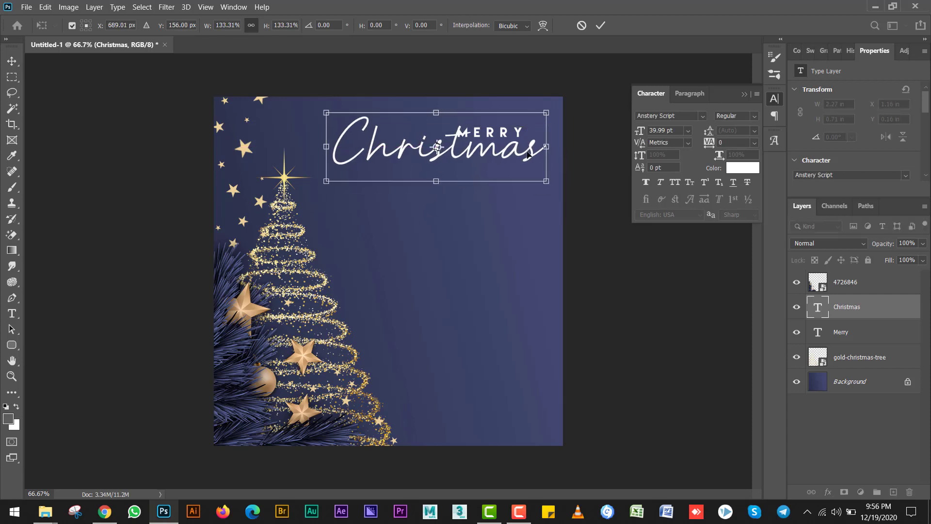
pyautogui.press('Return')
# Step: Nudge MERRY up and right so it sits above the end of Christmas
pyautogui.click(850, 330)
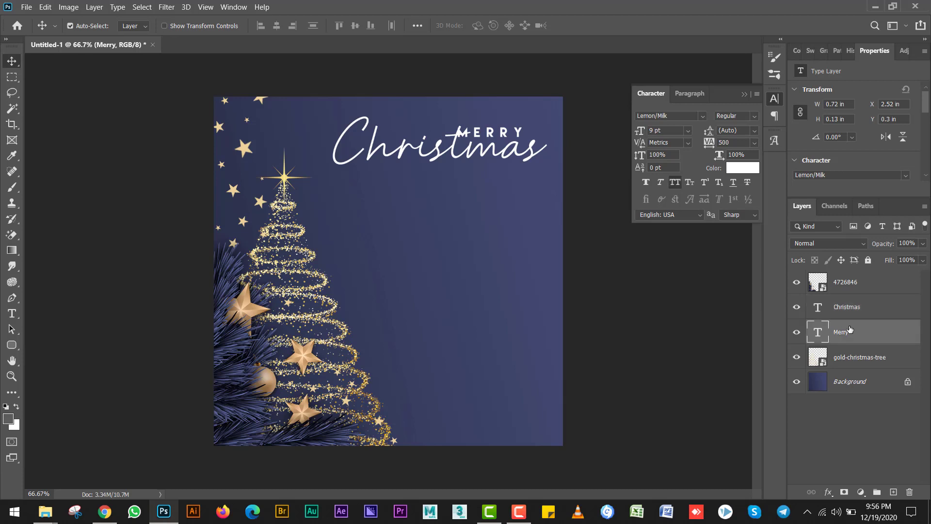
pyautogui.press('Up')
pyautogui.press('Right')
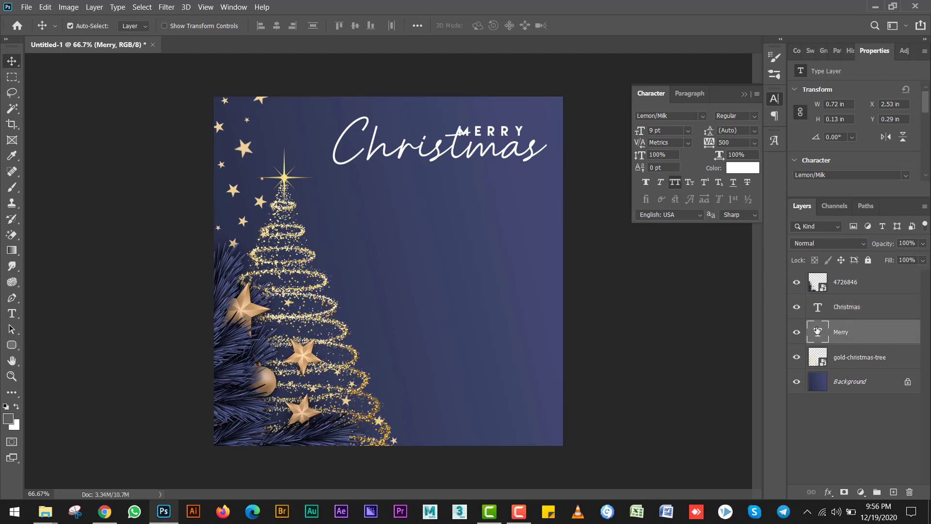
pyautogui.hotkey('shift', 'Right')
pyautogui.hotkey('shift', 'Right')
pyautogui.hotkey('shift', 'Right')
pyautogui.hotkey('shift', 'Right')
pyautogui.hotkey('shift', 'Up')
pyautogui.hotkey('shift', 'Right')
pyautogui.hotkey('shift', 'Right')
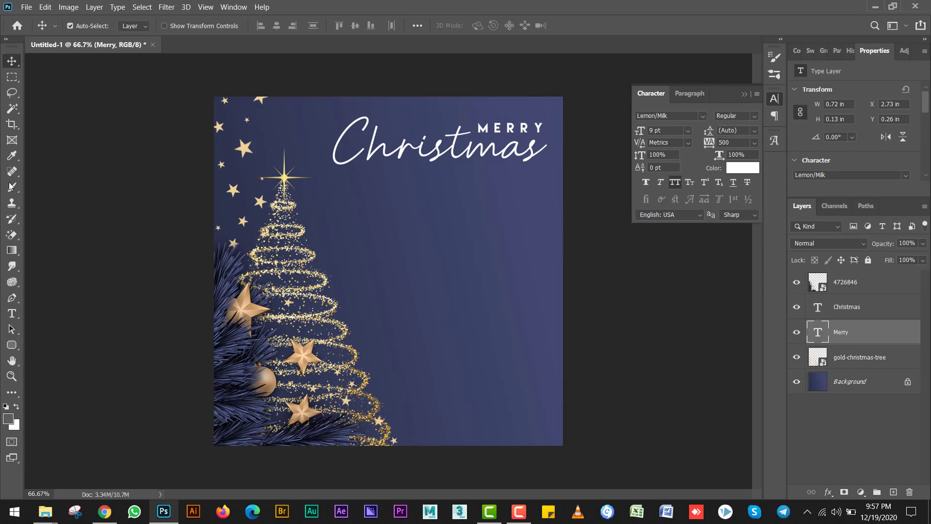
# Step: Draw a white 572 × 58 px rounded-rectangle bar just below Christmas
pyautogui.click(11, 345)
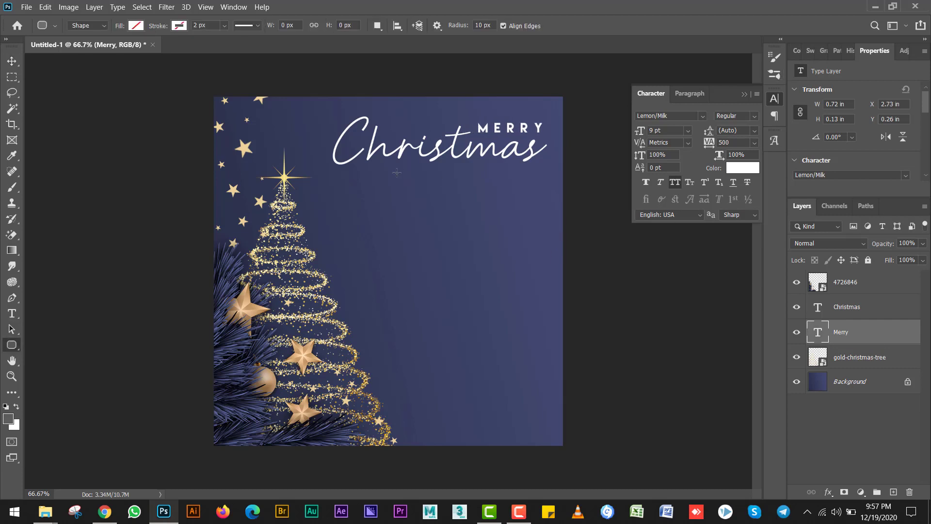
pyautogui.moveTo(391, 171); pyautogui.dragTo(565, 183)
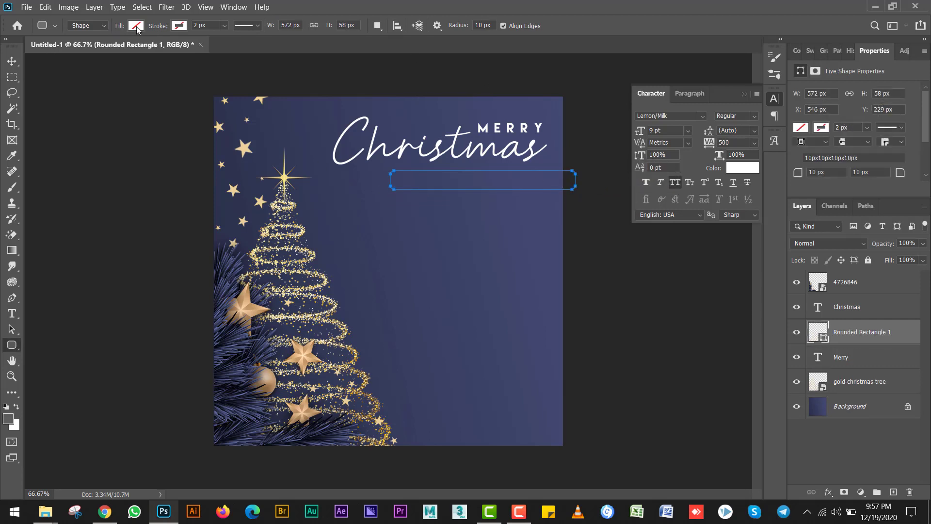
pyautogui.click(137, 25)
pyautogui.click(87, 82)
pyautogui.press('Return')
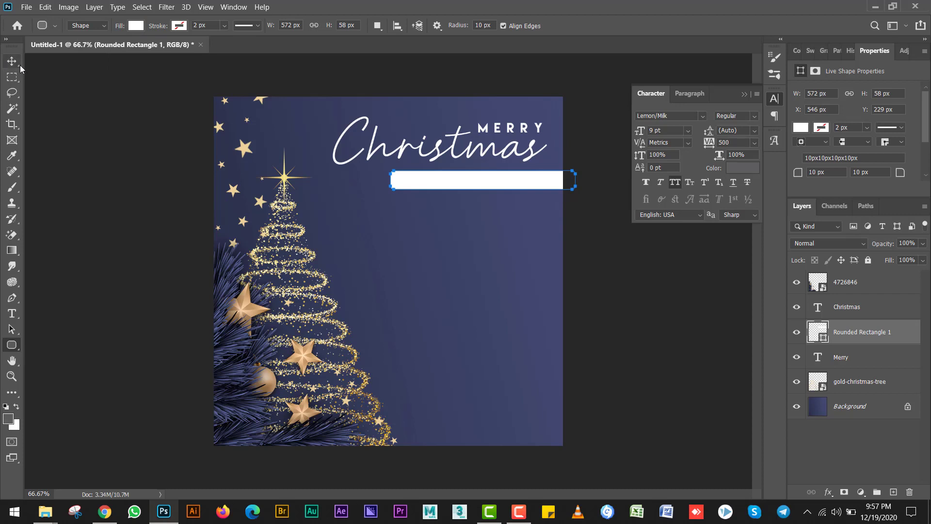
pyautogui.click(18, 64)
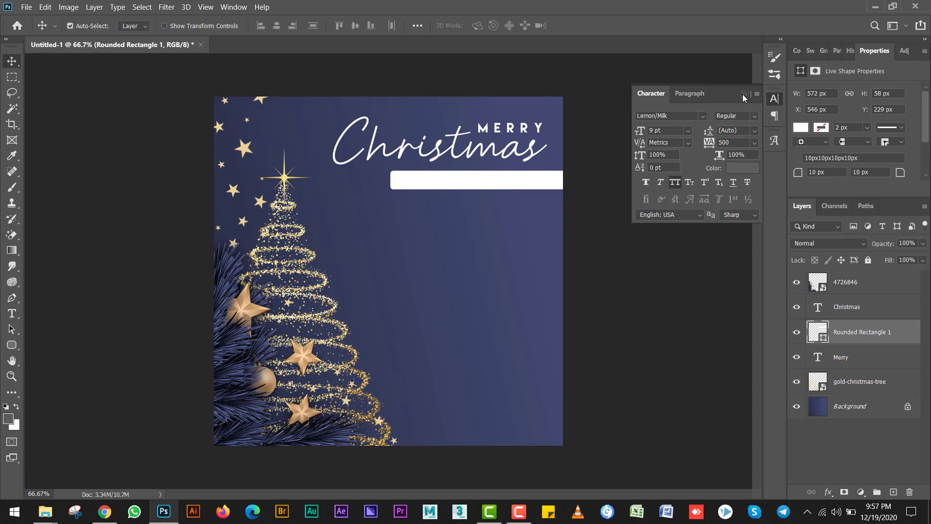
pyautogui.click(745, 94)
pyautogui.moveTo(518, 183)
pyautogui.mouseDown()
pyautogui.moveTo(506, 175)
pyautogui.moveTo(516, 183)
pyautogui.mouseUp()
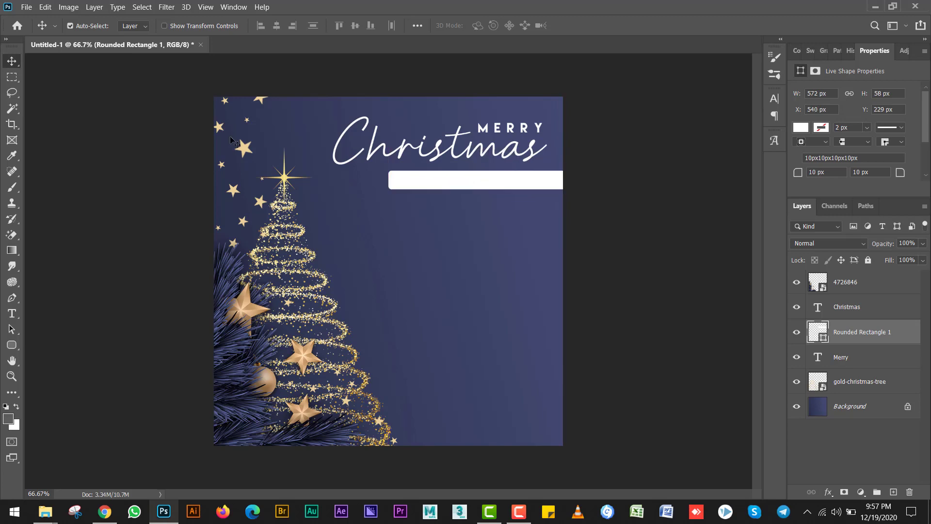
# Step: Duplicate the pine-and-star art and flip the copy horizontally
pyautogui.moveTo(242, 148); pyautogui.dragTo(481, 260)
pyautogui.click(519, 263)
pyautogui.hotkey('ctrl', 'j')
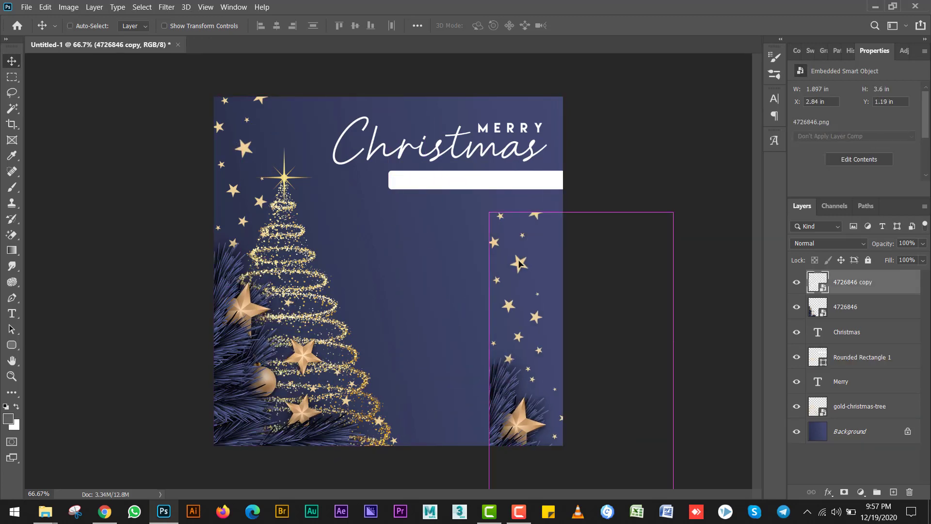
pyautogui.hotkey('ctrl', 't')
pyautogui.rightClick(527, 254)
pyautogui.click(580, 440)
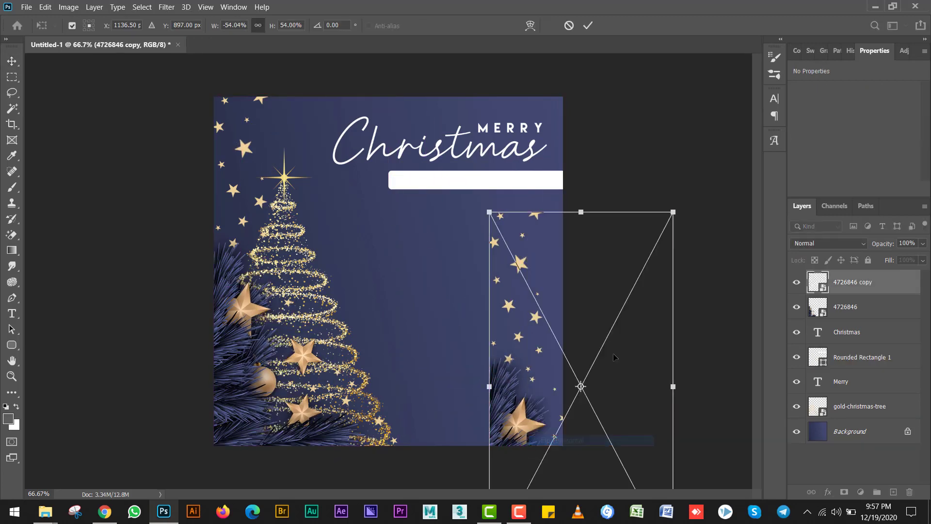
# Step: Rotate the flipped copy into the top-right corner, then shift Christmas slightly left
pyautogui.moveTo(601, 281); pyautogui.dragTo(510, 187)
pyautogui.moveTo(643, 220); pyautogui.dragTo(630, 175)
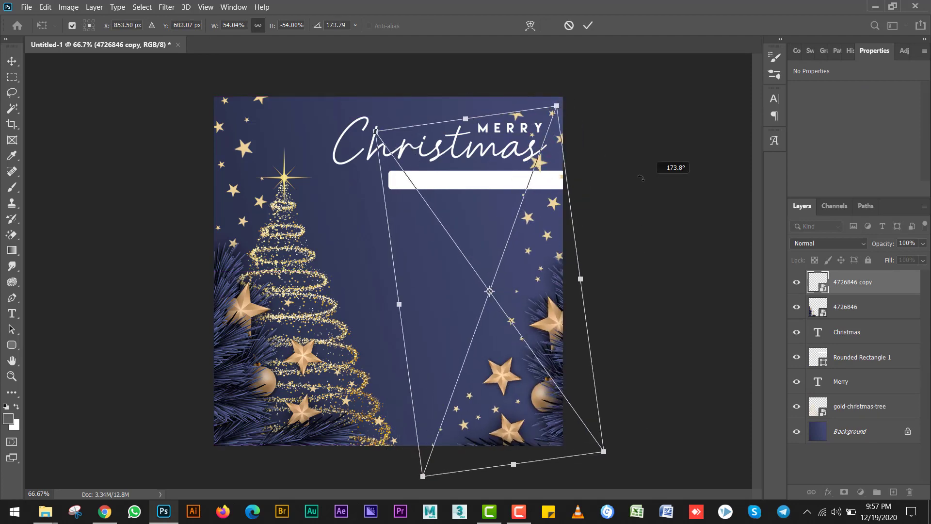
pyautogui.moveTo(575, 323); pyautogui.dragTo(619, 330)
pyautogui.moveTo(671, 301)
pyautogui.mouseDown()
pyautogui.moveTo(674, 281)
pyautogui.moveTo(648, 323)
pyautogui.mouseUp()
pyautogui.moveTo(580, 340); pyautogui.dragTo(609, 354)
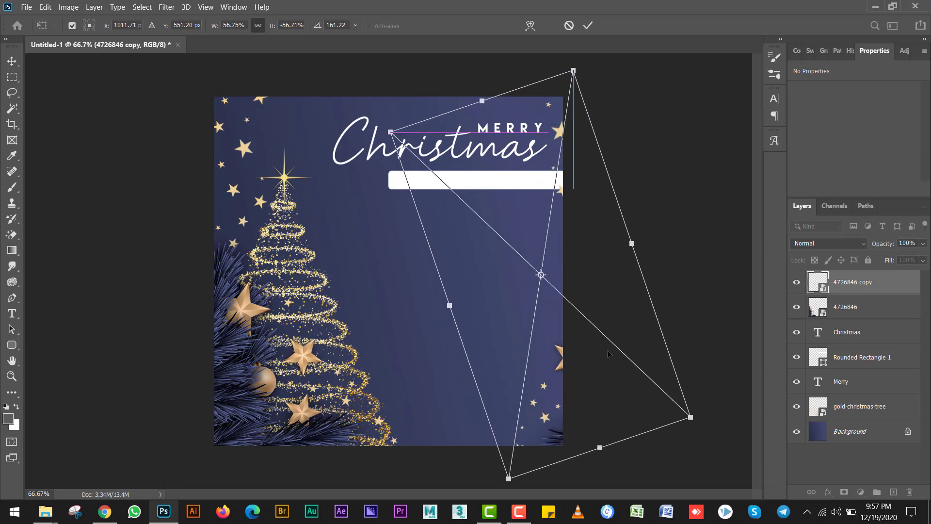
pyautogui.moveTo(669, 289); pyautogui.dragTo(675, 237)
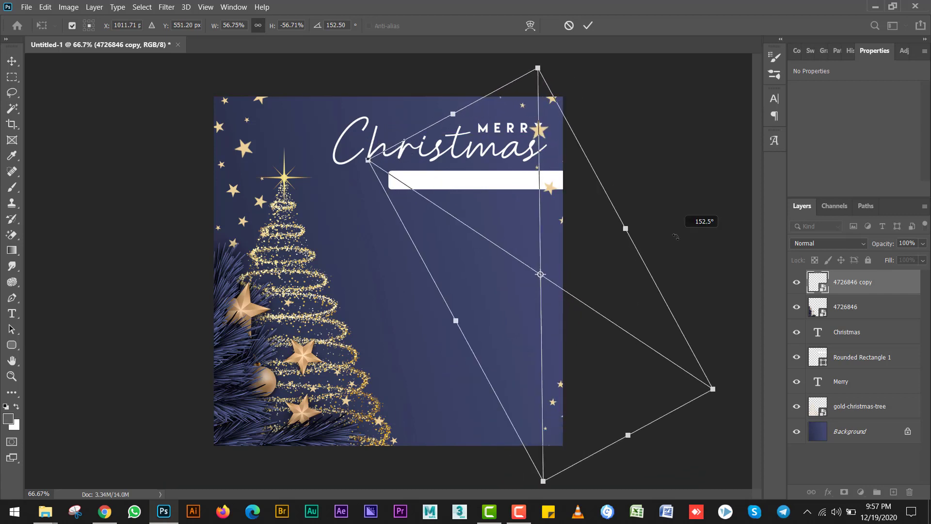
pyautogui.press('Return')
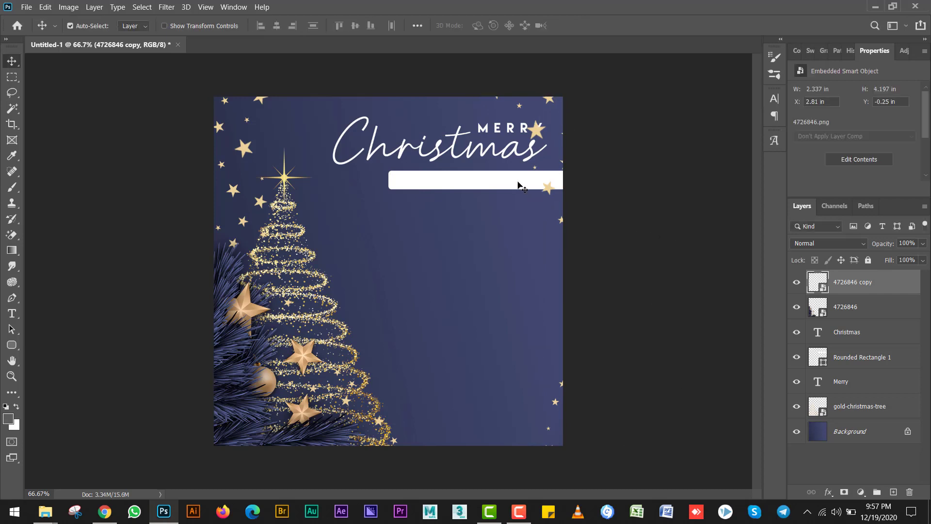
pyautogui.moveTo(507, 153); pyautogui.dragTo(497, 130)
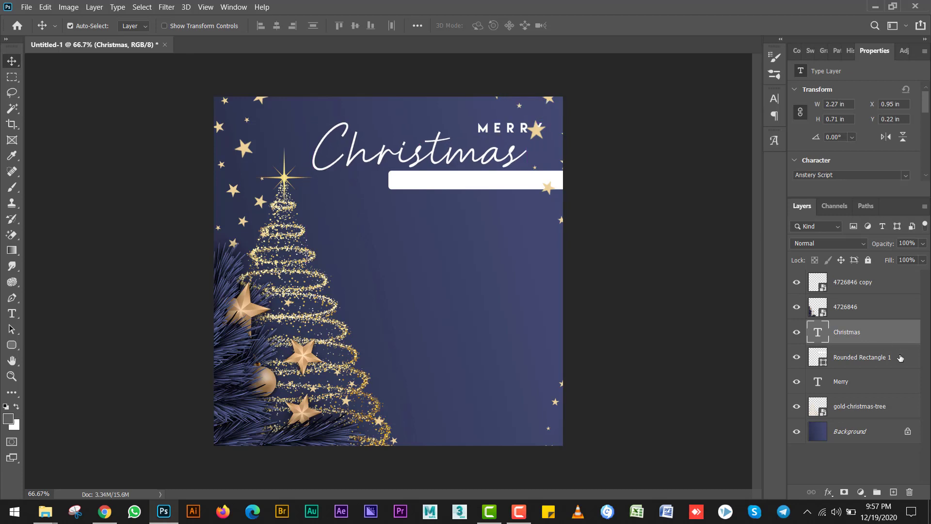
# Step: Nudge the MERRY text left and down with Shift+arrow keys
pyautogui.click(879, 390)
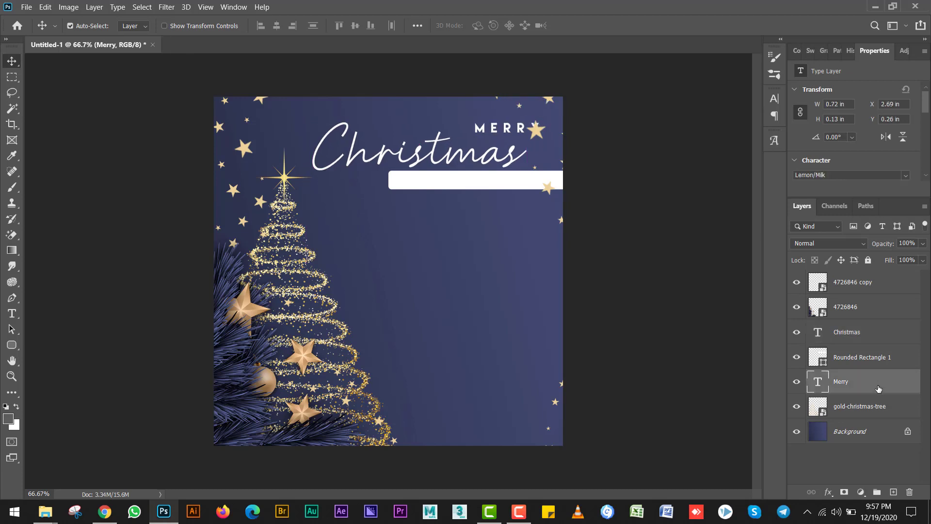
pyautogui.hotkey('shift', 'Left')
pyautogui.hotkey('shift', 'Left')
pyautogui.hotkey('shift', 'Down')
pyautogui.hotkey('shift', 'Left')
pyautogui.hotkey('shift', 'Down')
pyautogui.hotkey('shift', 'Left')
pyautogui.hotkey('shift', 'Left')
pyautogui.hotkey('shift', 'Left')
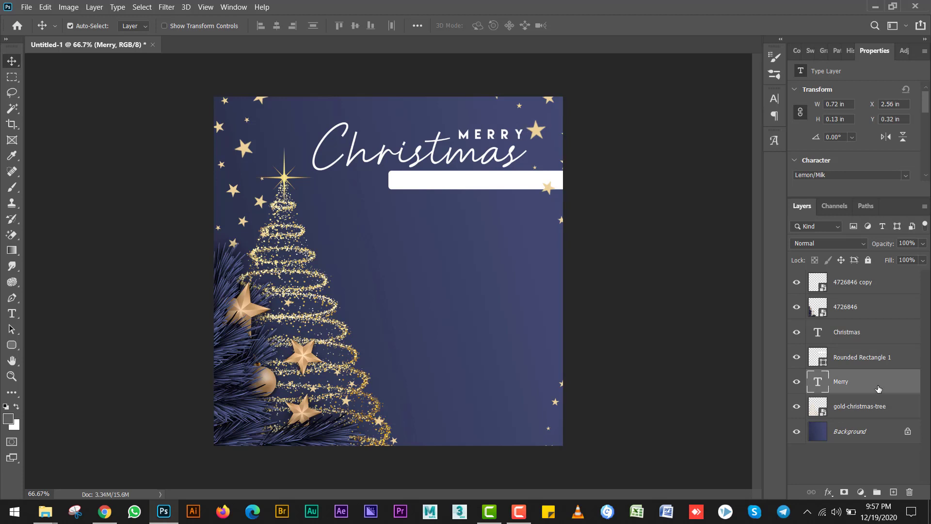
pyautogui.hotkey('shift', 'Down')
# Step: Type HAPPY NEW YEAR and colour it navy sampled from the background
pyautogui.press('t')
pyautogui.click(426, 257)
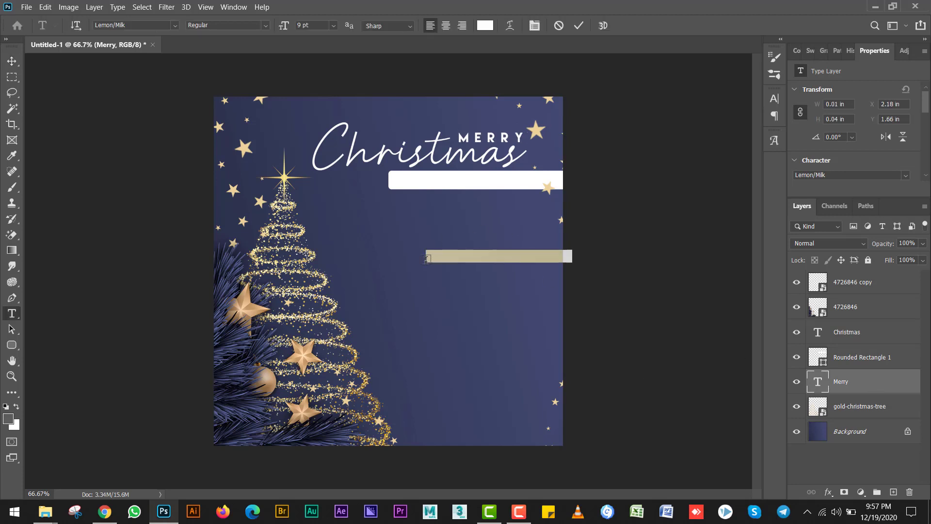
pyautogui.write('HA')
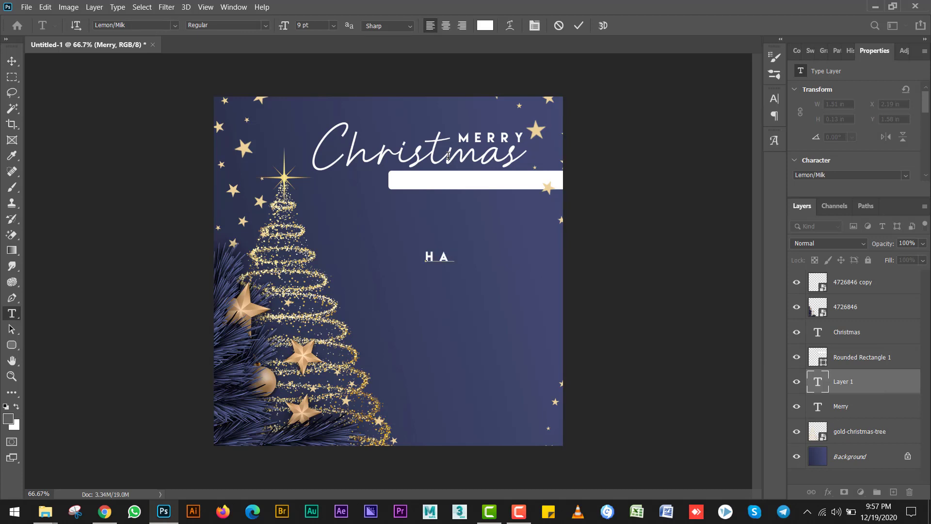
pyautogui.write('PPY NEW Y')
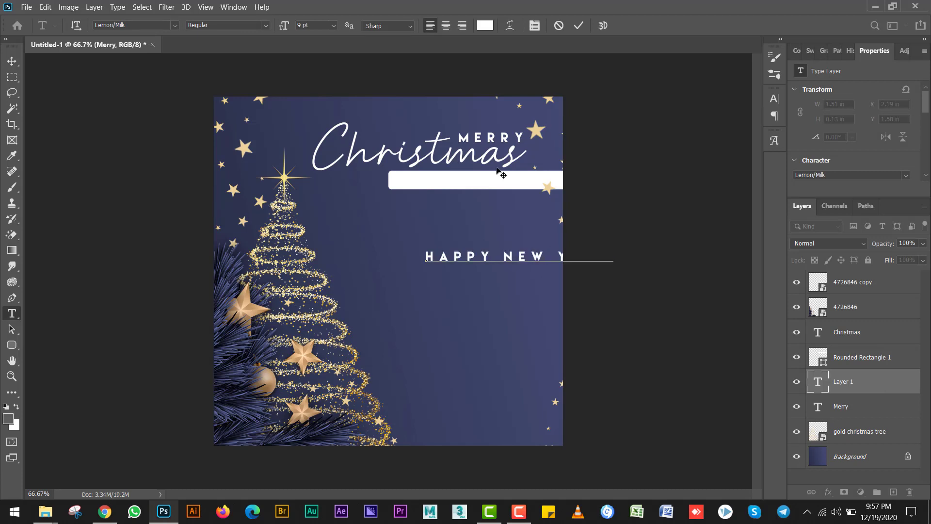
pyautogui.hotkey('ctrl', 'a')
pyautogui.click(485, 25)
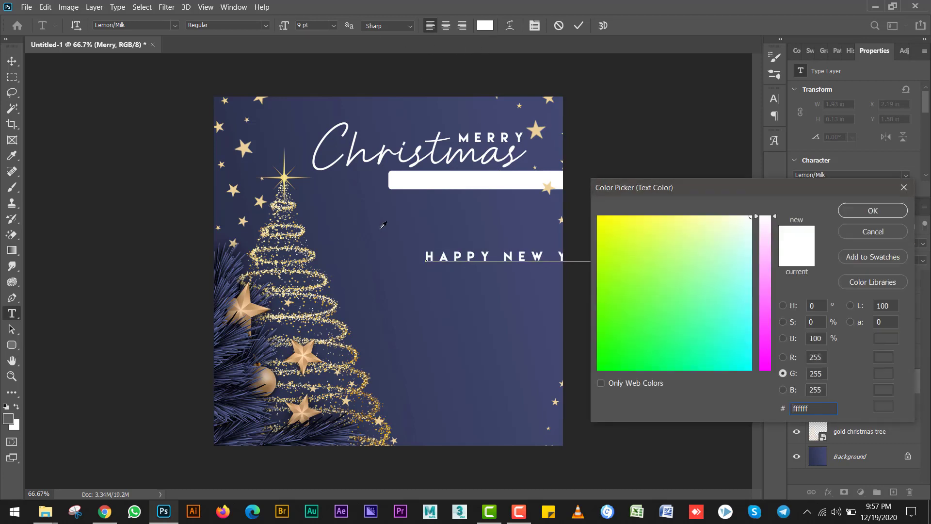
pyautogui.click(383, 225)
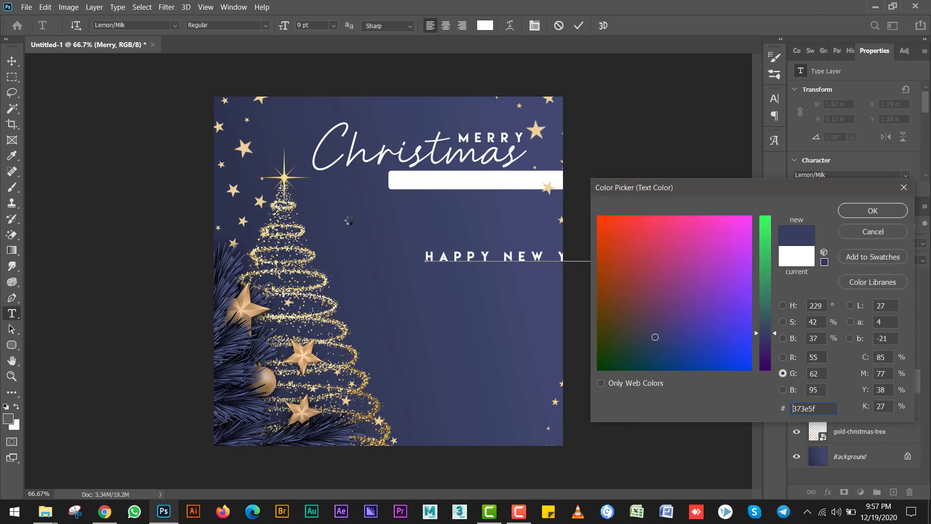
pyautogui.click(863, 208)
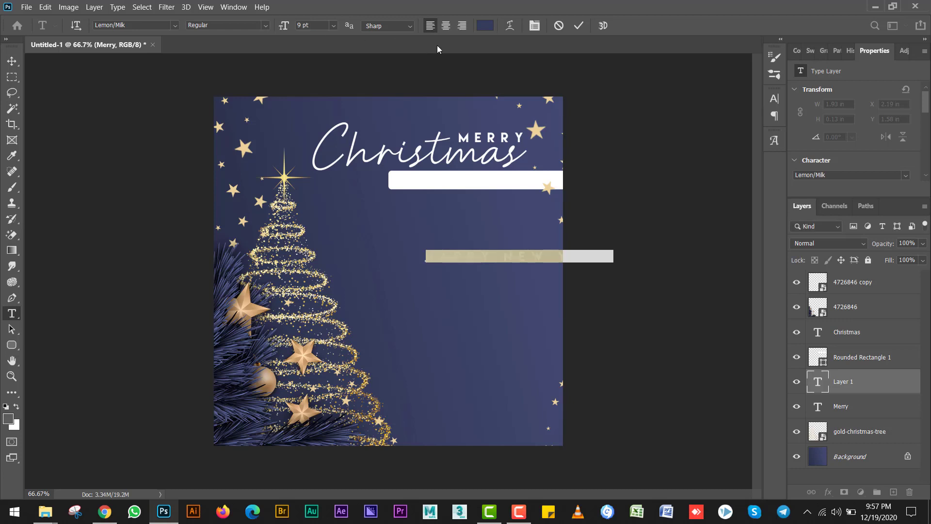
# Step: Set HAPPY NEW YEAR's tracking to 0, move it into the white bar, and stack it above
pyautogui.click(533, 26)
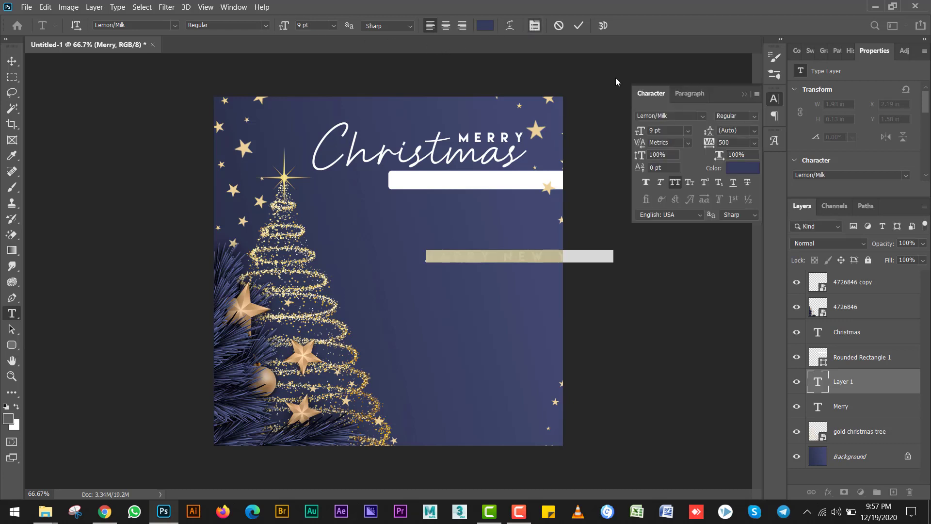
pyautogui.click(754, 142)
pyautogui.click(741, 215)
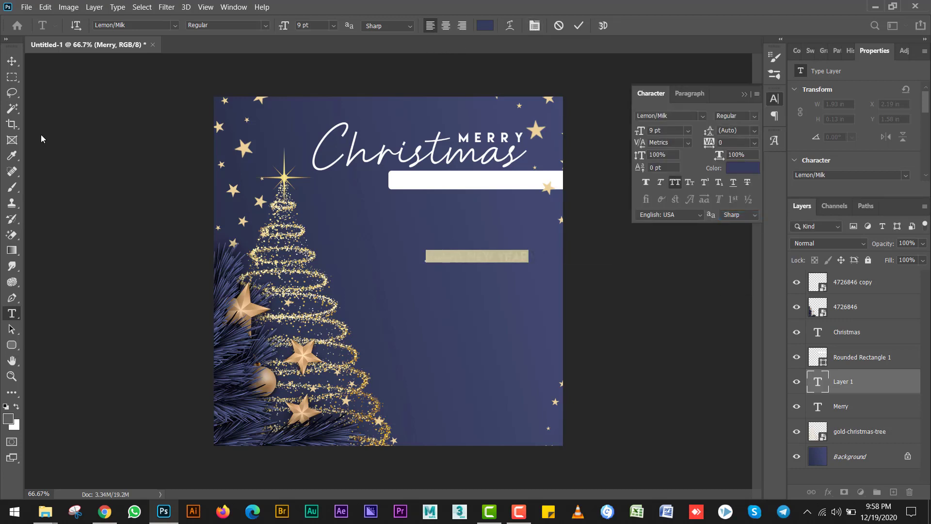
pyautogui.click(11, 60)
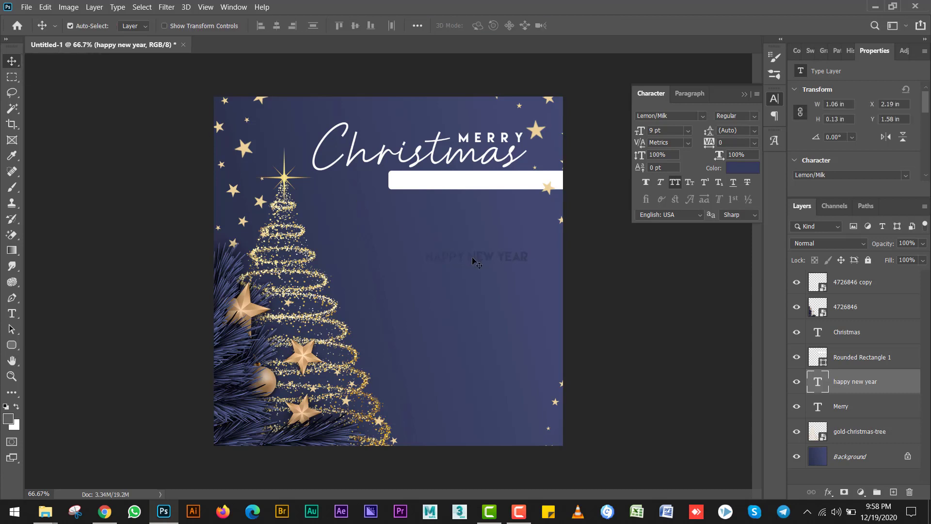
pyautogui.moveTo(476, 262); pyautogui.dragTo(477, 185)
pyautogui.moveTo(826, 370); pyautogui.dragTo(829, 345)
# Step: Bring the greeting text in front of the white bar and centre it horizontally, discarding an accidental placeholder text
pyautogui.keyDown('shift'); pyautogui.click(857, 382); pyautogui.keyUp('shift')
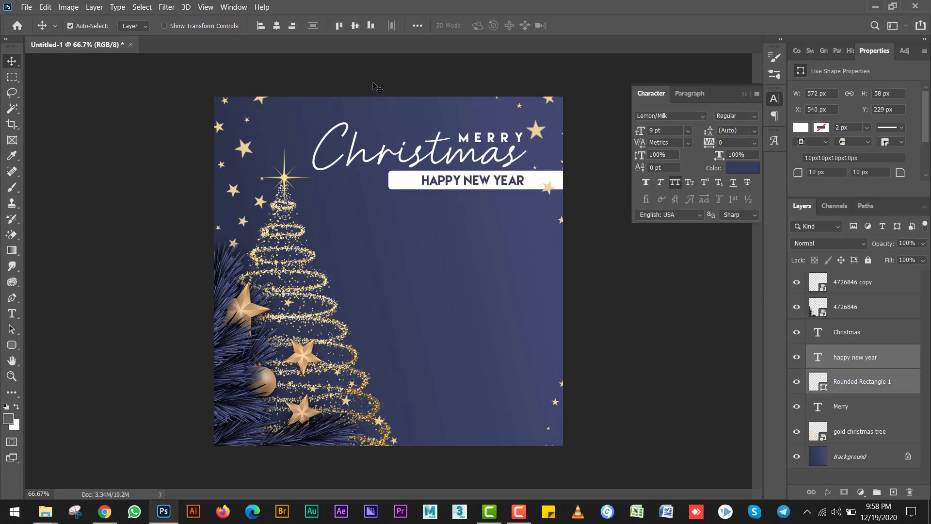
pyautogui.click(277, 25)
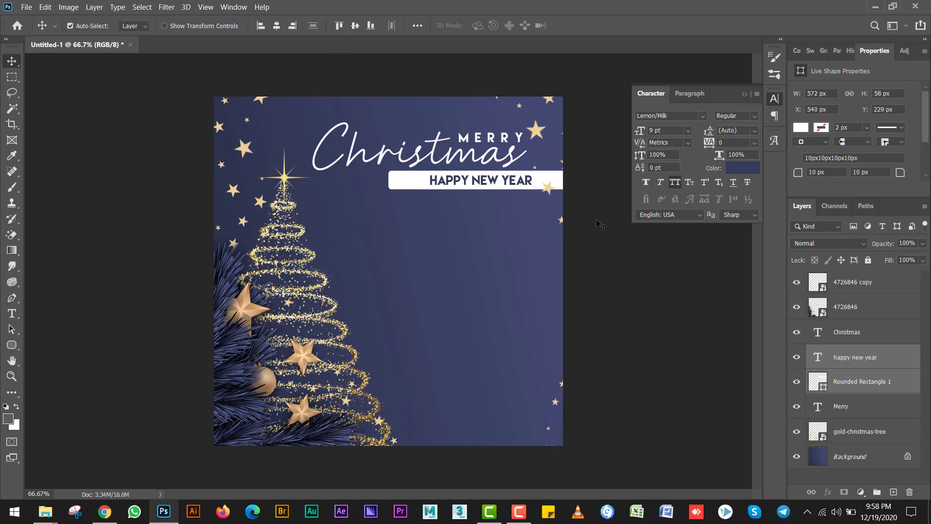
pyautogui.press('t')
pyautogui.click(570, 184)
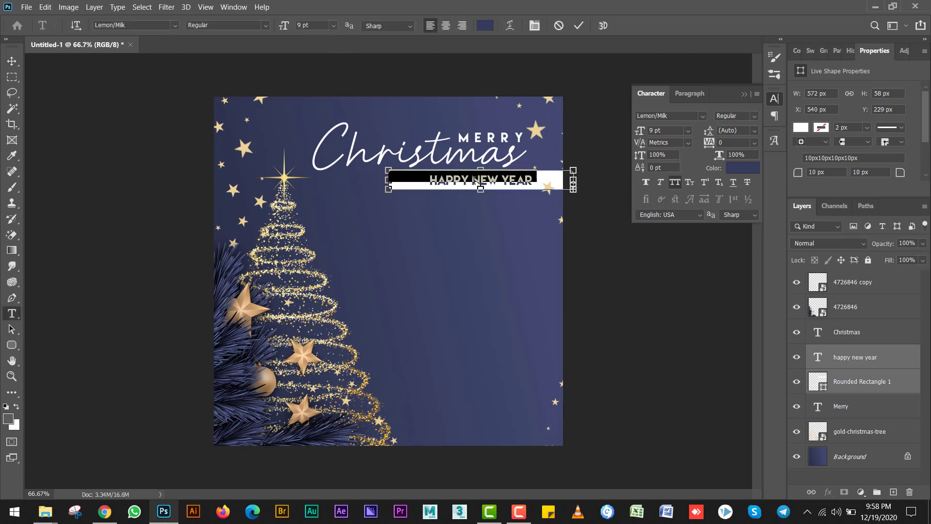
pyautogui.click(557, 28)
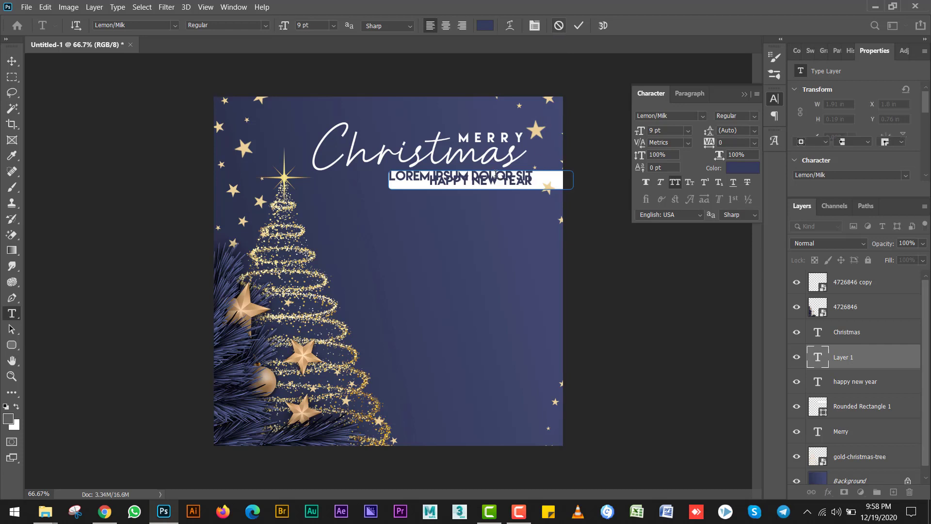
# Step: Set HAPPY NEW YEAR to 7 pt with 375 tracking and nudge it left to centre it
pyautogui.click(483, 178)
pyautogui.hotkey('ctrl', 'a')
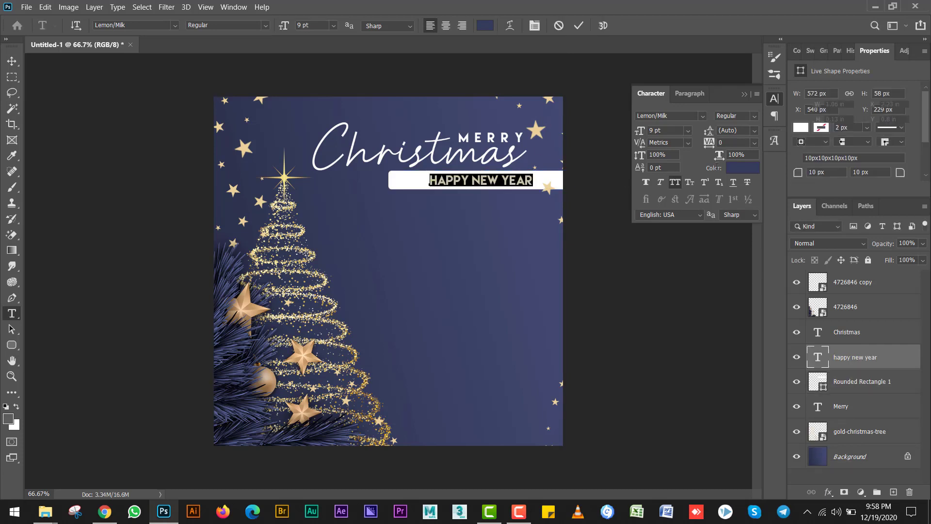
pyautogui.click(754, 143)
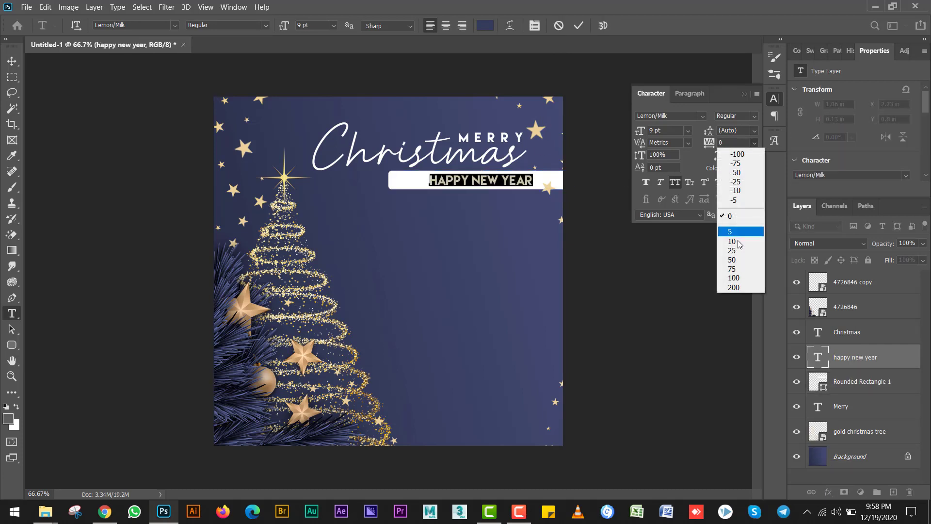
pyautogui.click(739, 181)
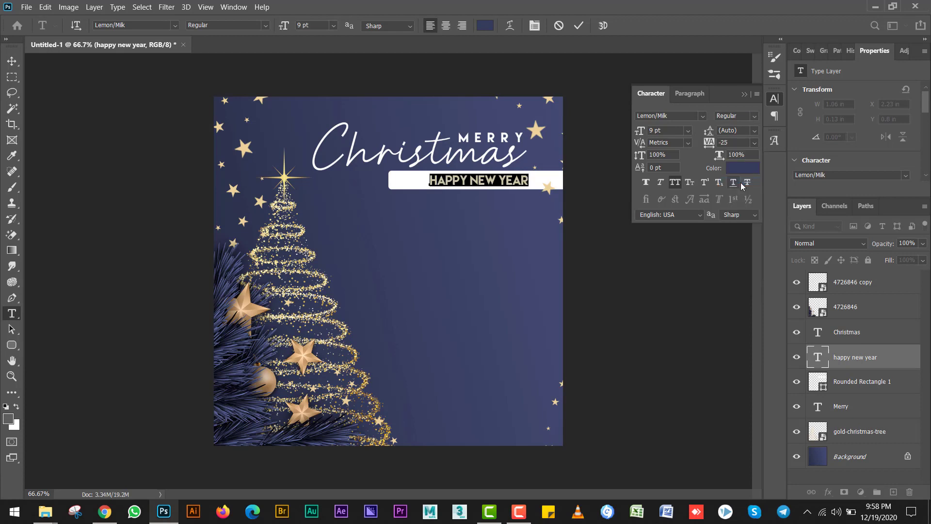
pyautogui.hotkey('alt', 'Right')
pyautogui.hotkey('alt', 'Right')
pyautogui.hotkey('alt', 'Right')
pyautogui.hotkey('alt', 'Right')
pyautogui.hotkey('alt', 'Right')
pyautogui.hotkey('alt', 'Right')
pyautogui.hotkey('alt', 'Right')
pyautogui.hotkey('alt', 'Right')
pyautogui.hotkey('alt', 'Right')
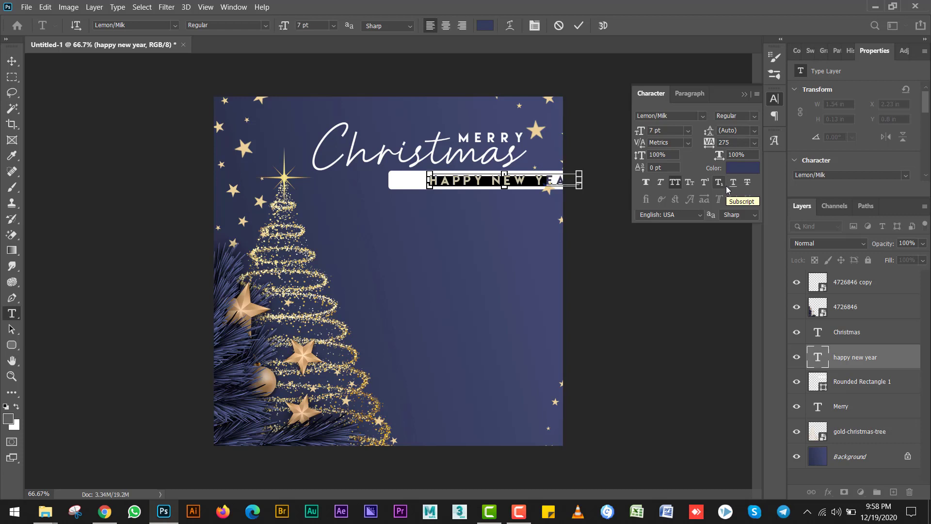
pyautogui.hotkey('ctrl', 'shift', ',')
pyautogui.hotkey('alt', 'Right')
pyautogui.hotkey('alt', 'Right')
pyautogui.hotkey('alt', 'Right')
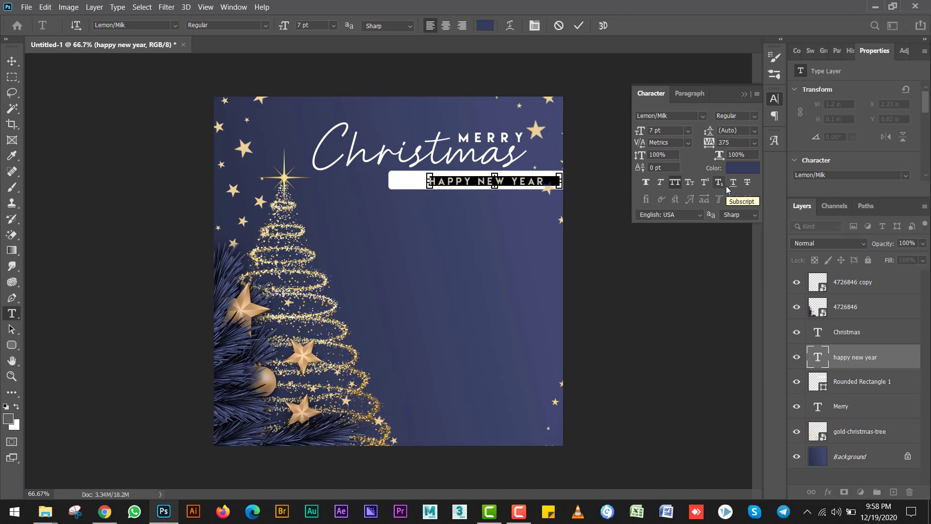
pyautogui.hotkey('alt', 'Right')
pyautogui.hotkey('alt', 'Right')
pyautogui.click(11, 61)
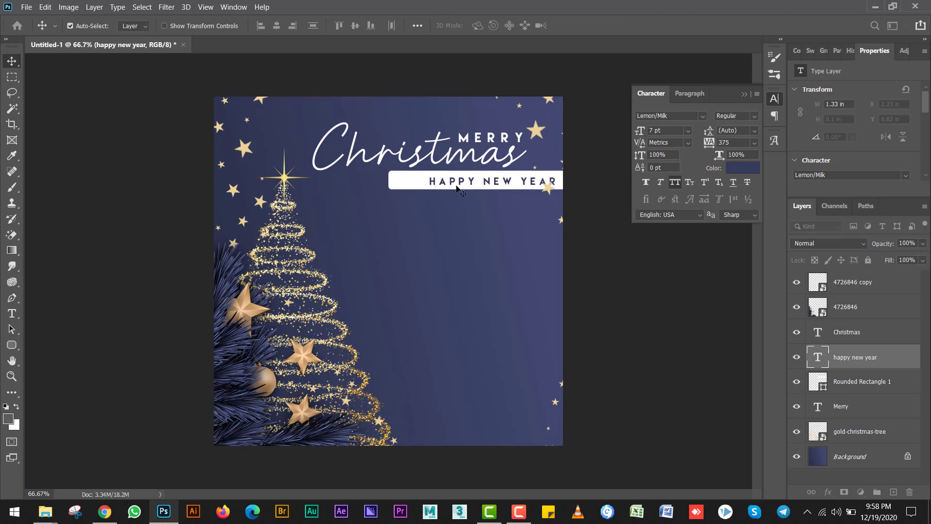
pyautogui.moveTo(448, 183); pyautogui.dragTo(424, 182)
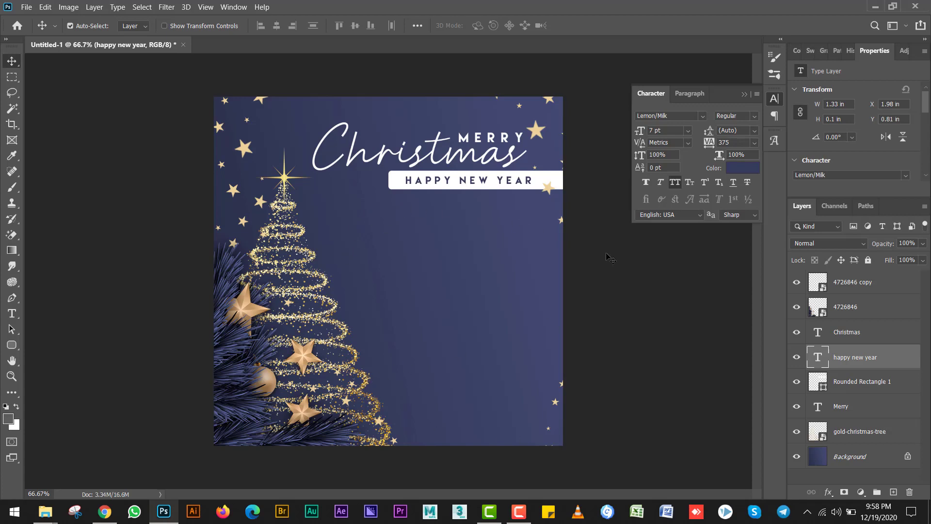
# Step: Save the design over the existing merry christmas.psd
pyautogui.hotkey('alt', 'f')
pyautogui.press('a')
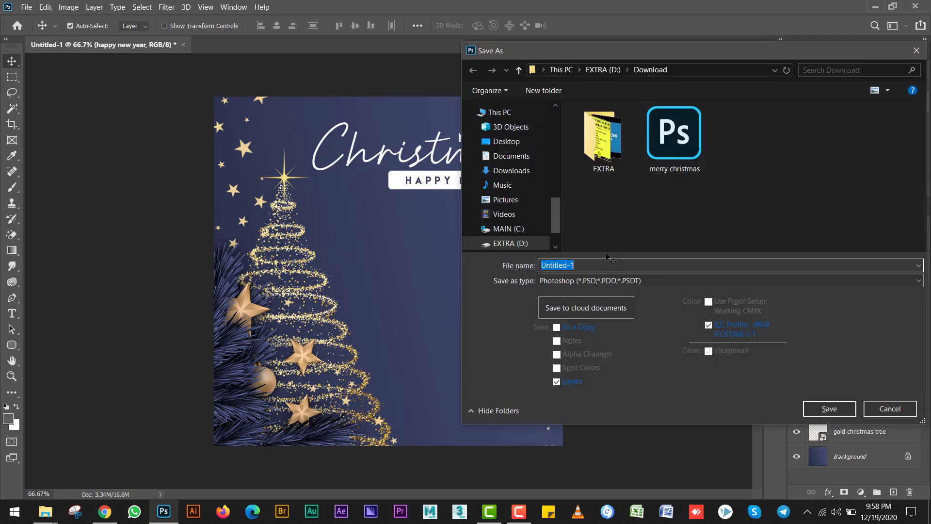
pyautogui.doubleClick(666, 148)
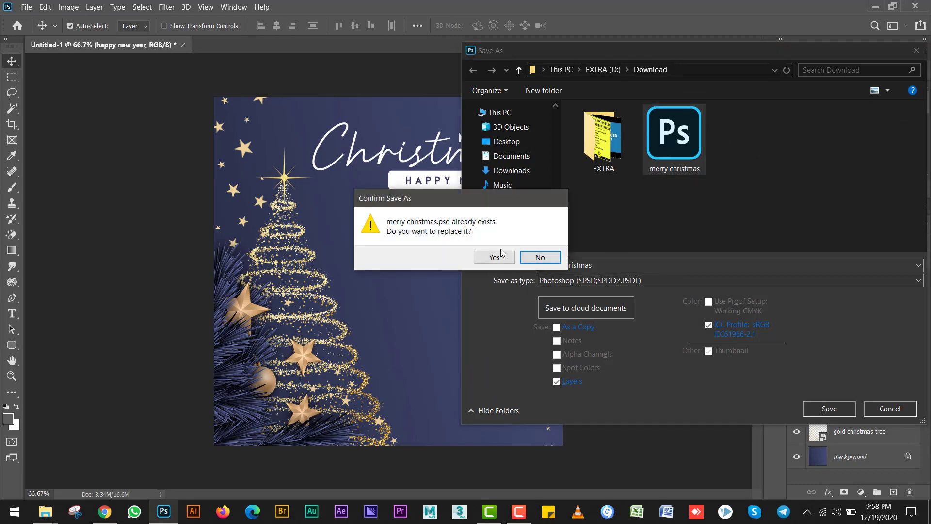
pyautogui.click(497, 257)
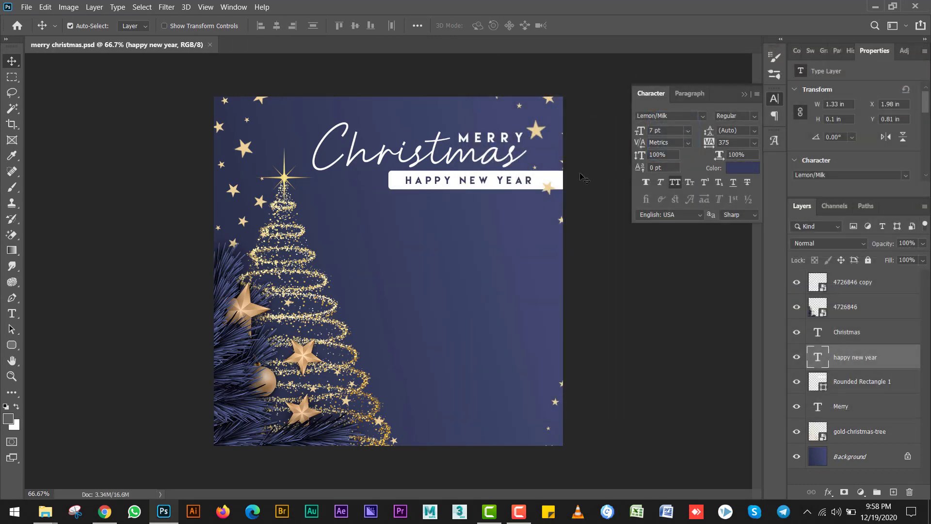
# Step: Save a JPEG copy at maximum quality 12 and close the Character panel
pyautogui.hotkey('alt', 'f')
pyautogui.press('Escape')
pyautogui.hotkey('ctrl', 'shift', 's')
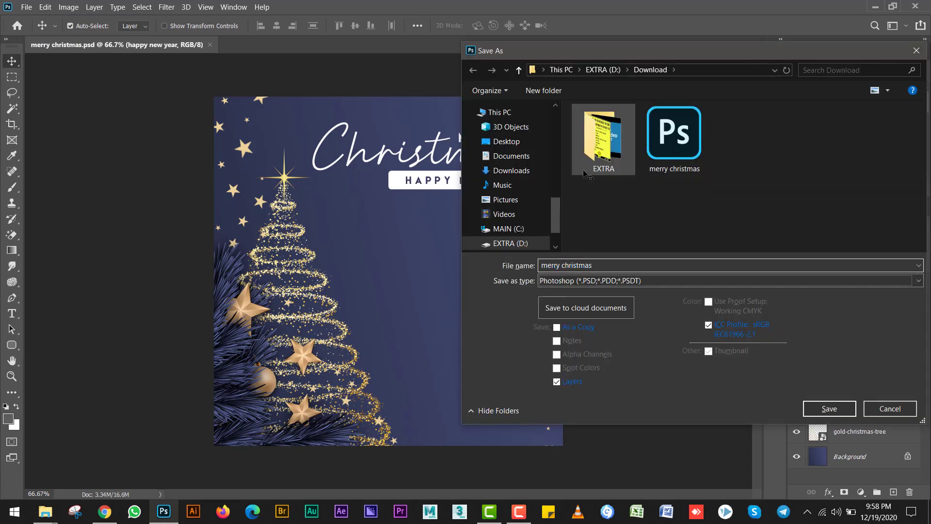
pyautogui.press('Tab')
pyautogui.press('j')
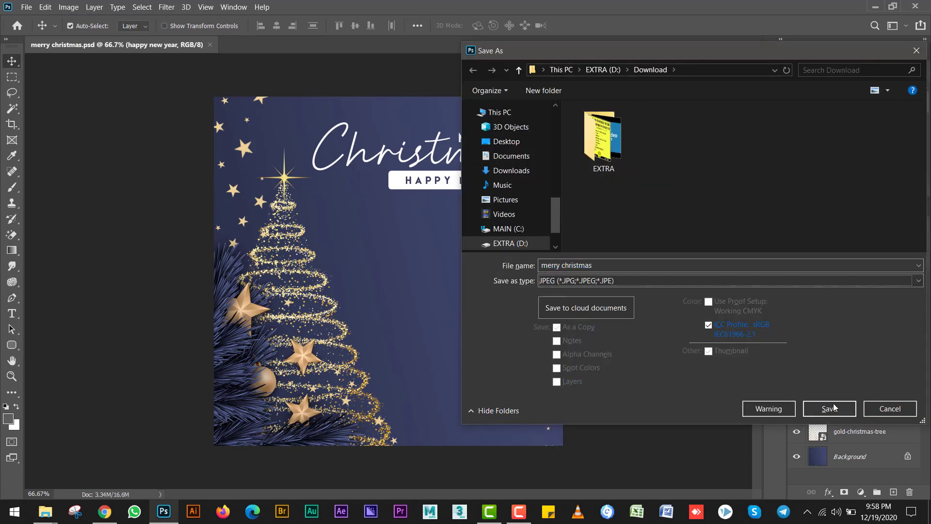
pyautogui.click(833, 408)
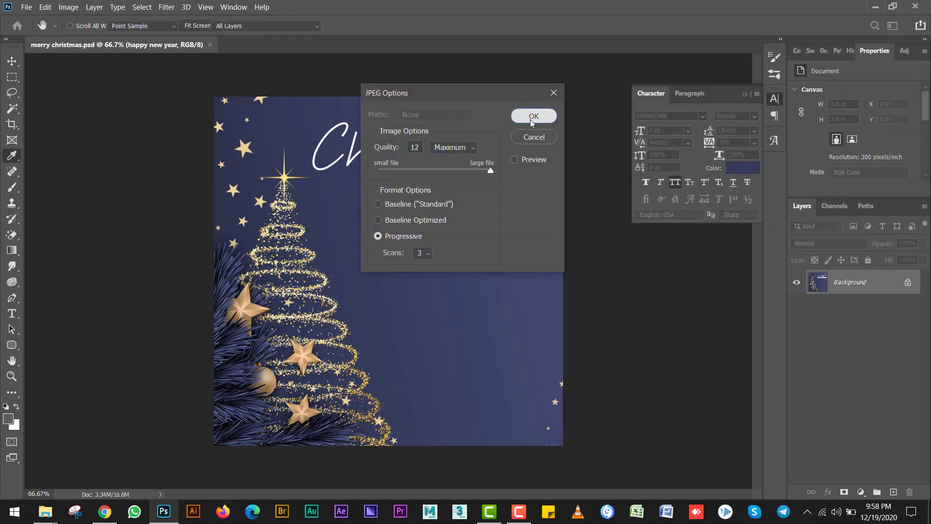
pyautogui.click(533, 117)
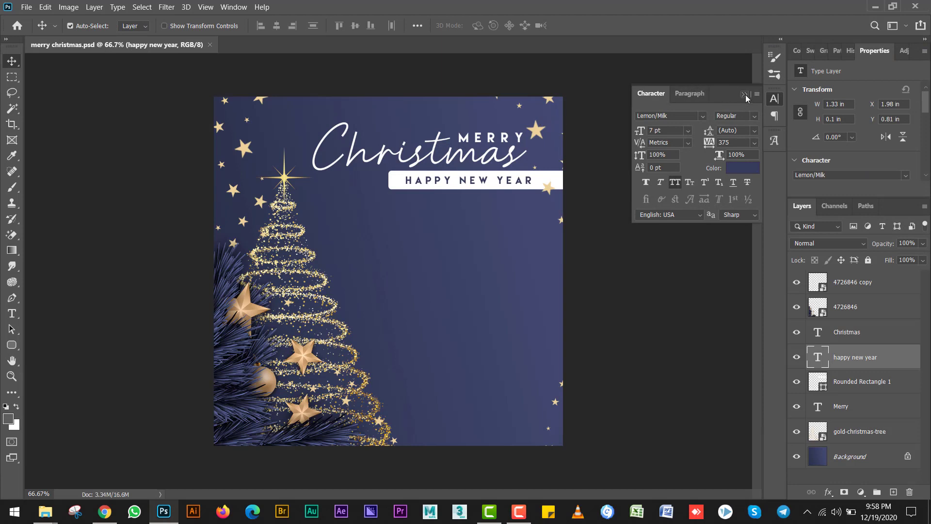
pyautogui.click(745, 94)
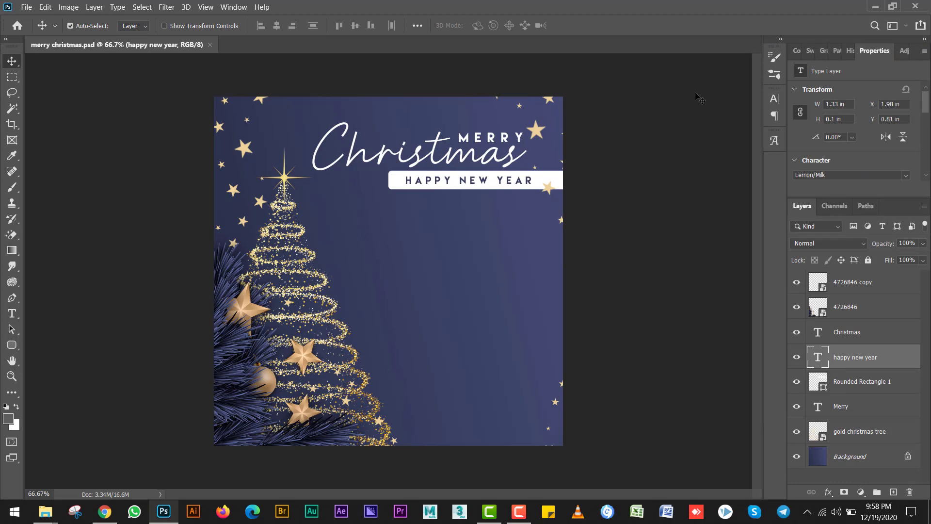